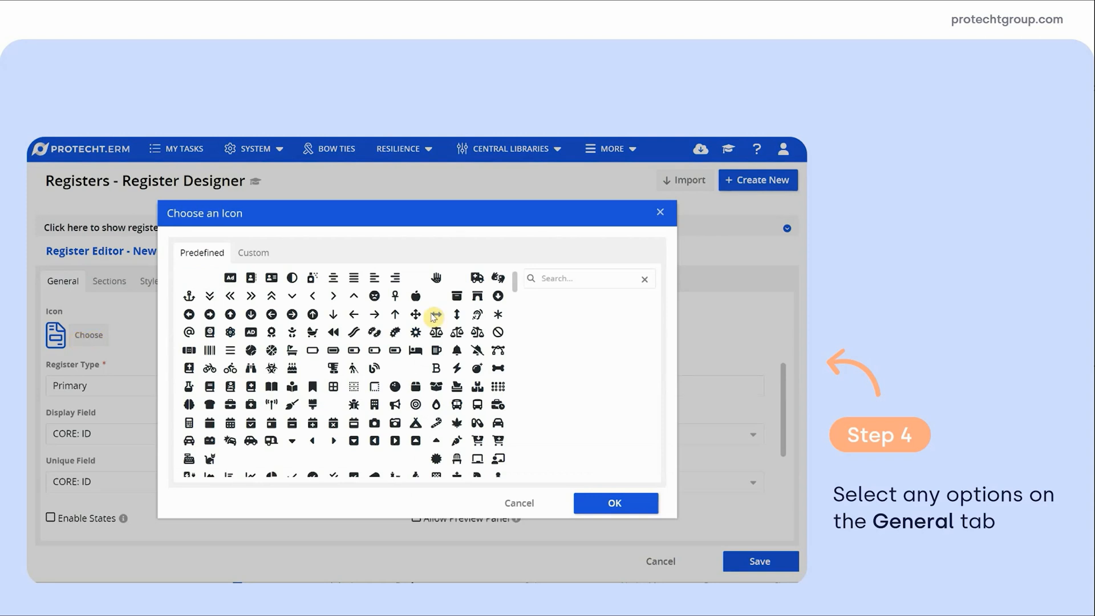
# Search the predefined icons for "car" and set the crashed-car icon as the register's icon
pyautogui.write('car')
pyautogui.click(292, 278)
pyautogui.click(649, 504)
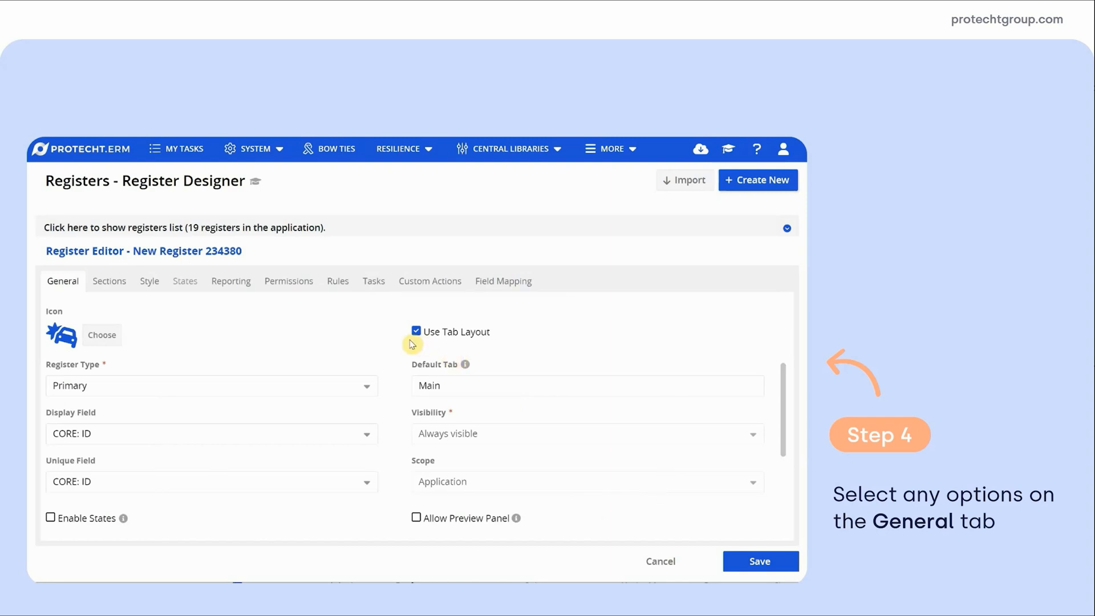
# Change the register's default tab name to "Identification"
pyautogui.moveTo(448, 385); pyautogui.dragTo(411, 386)
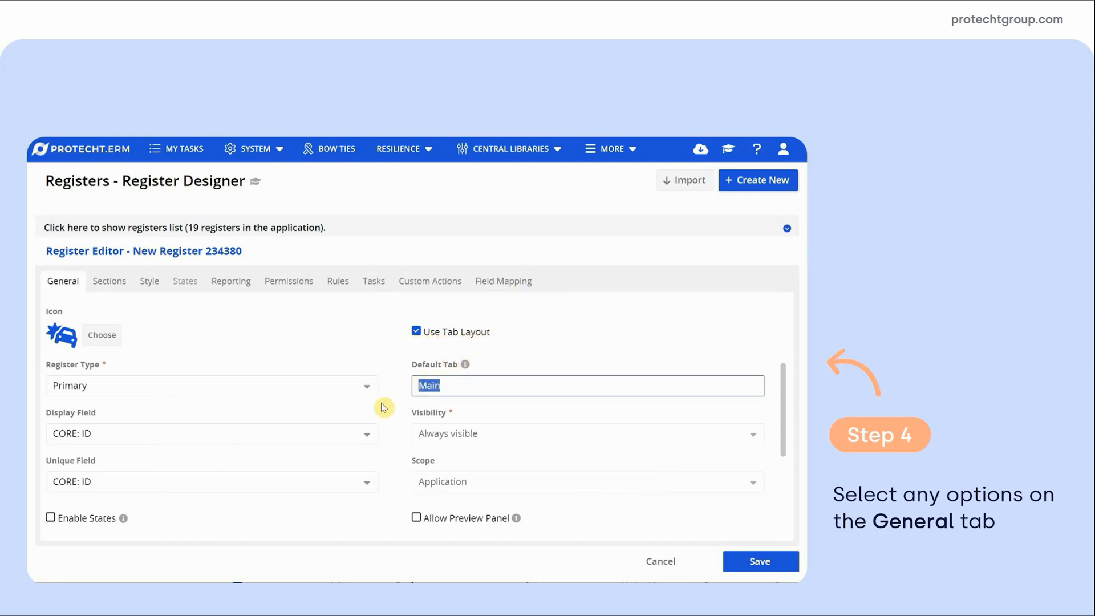
pyautogui.moveTo(466, 368)
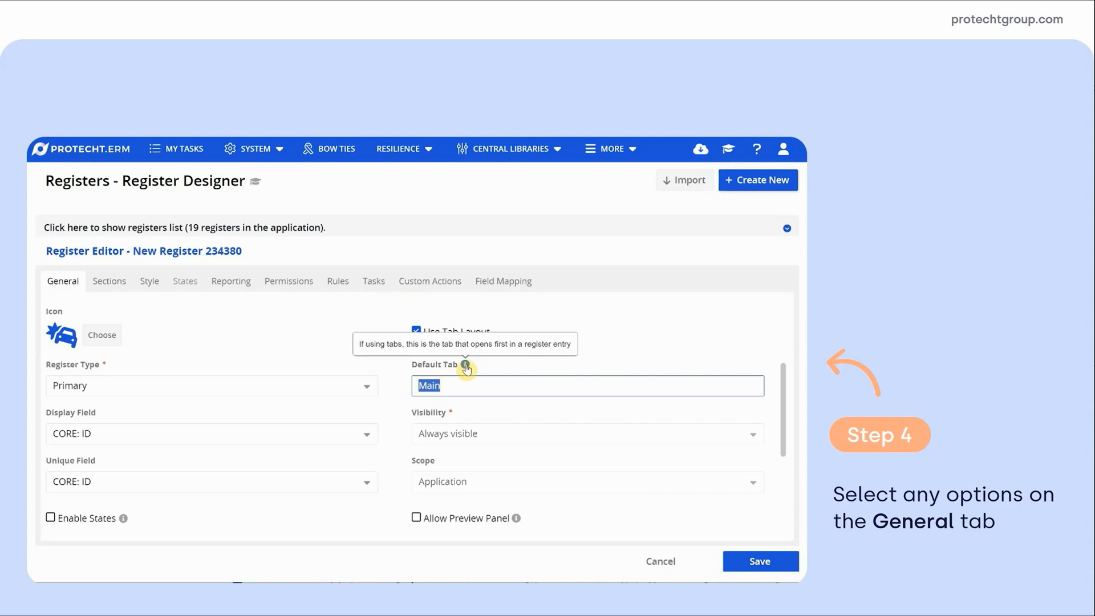
pyautogui.write('Identification')
pyautogui.click(603, 347)
# Enable states for the register and check the help hint on states and transitions
pyautogui.click(50, 520)
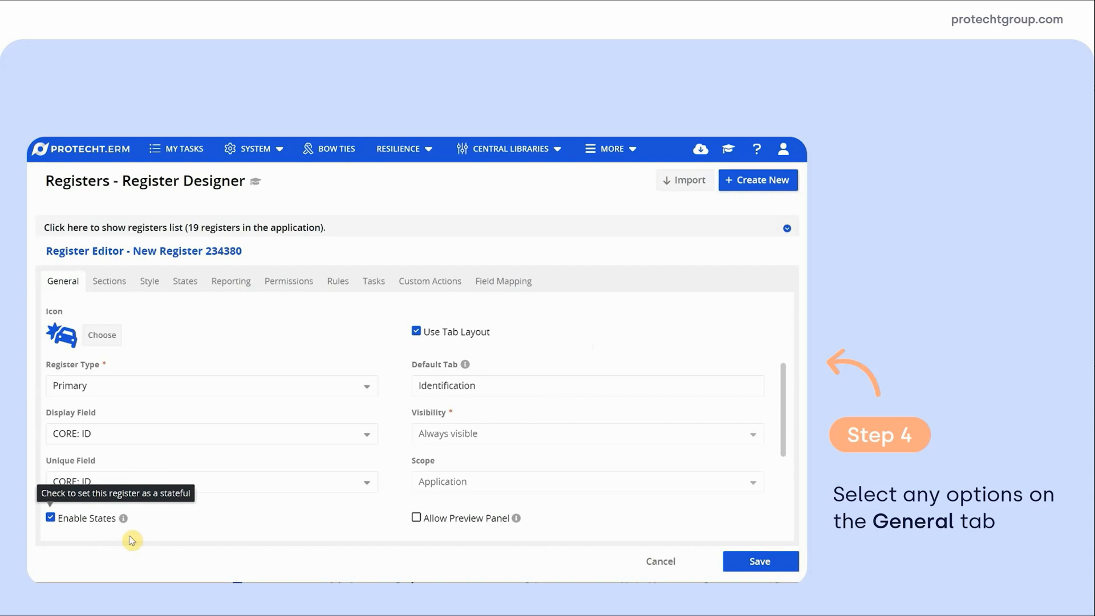
pyautogui.moveTo(122, 520)
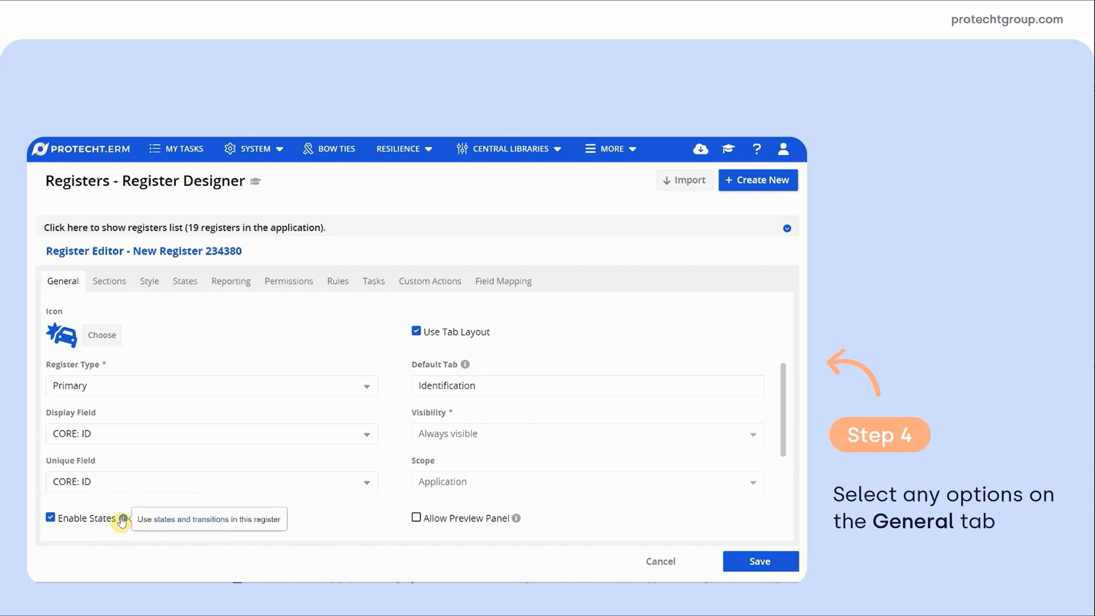
pyautogui.click(169, 521)
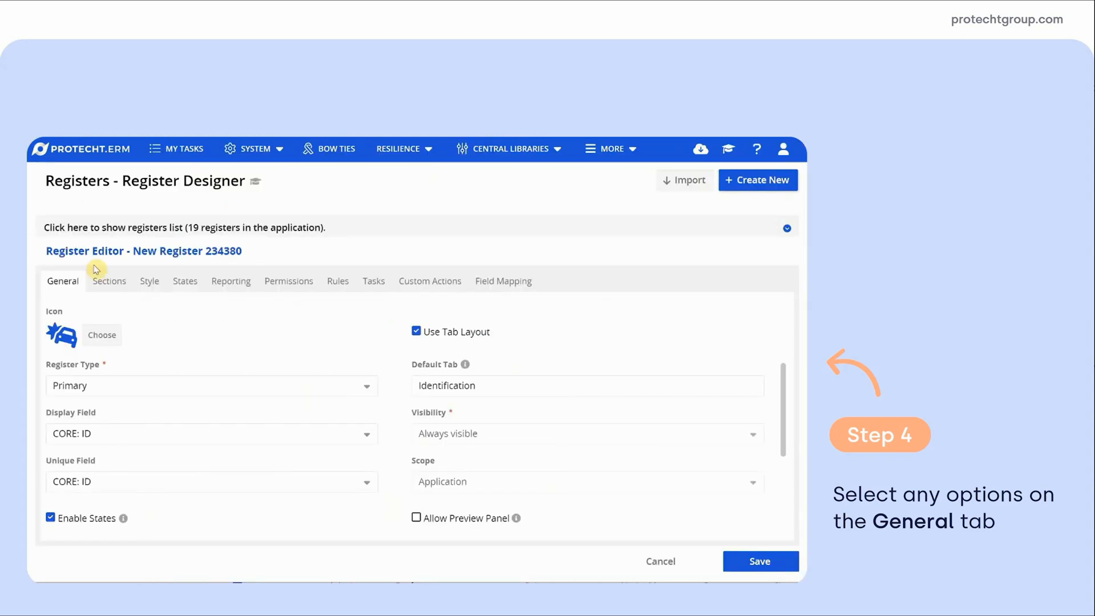
# Filter the available sections for "incident details" and add the Incident details section to the register
pyautogui.moveTo(780, 392); pyautogui.dragTo(772, 310)
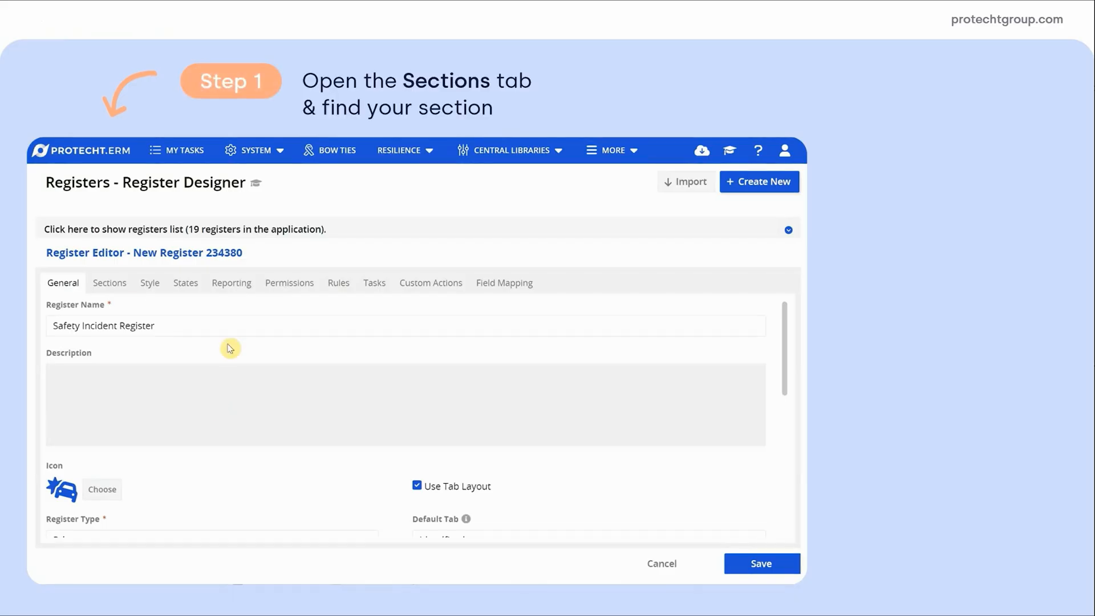
pyautogui.click(112, 288)
pyautogui.click(109, 343)
pyautogui.write('incident details')
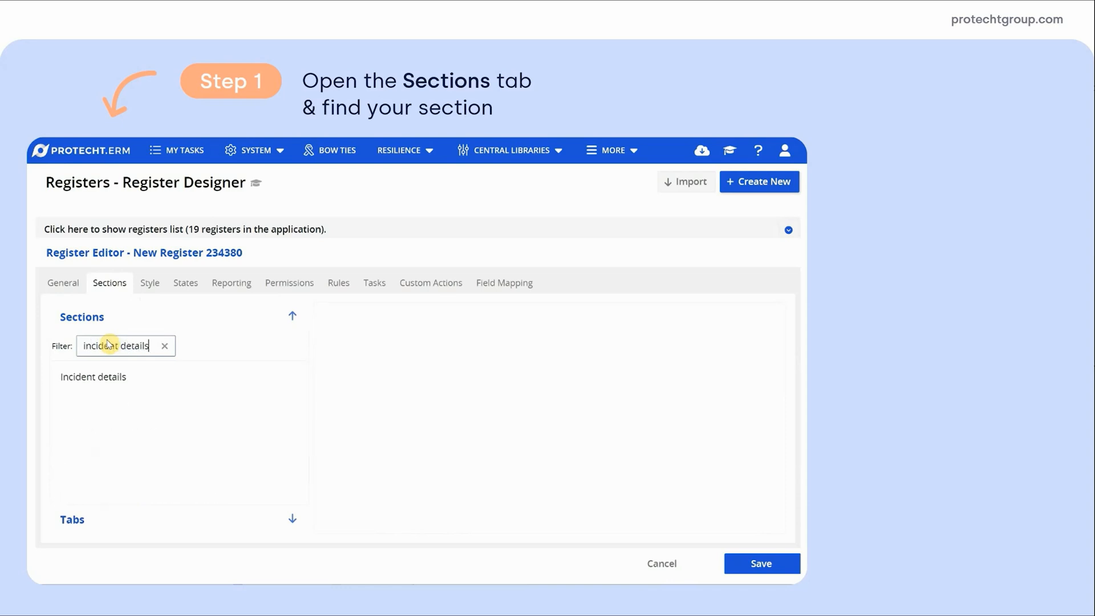
pyautogui.moveTo(98, 380); pyautogui.dragTo(357, 347)
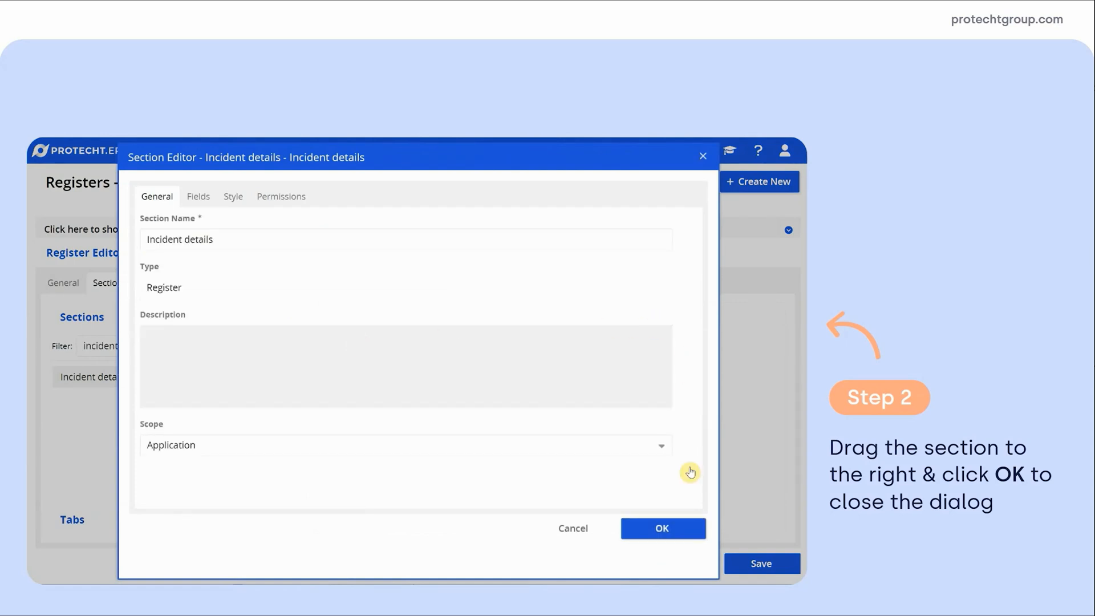
pyautogui.click(678, 529)
# Filter the available sections for "injury details" and place the Injury details section in the register
pyautogui.click(167, 346)
pyautogui.write('injury details')
pyautogui.moveTo(112, 378); pyautogui.dragTo(388, 353)
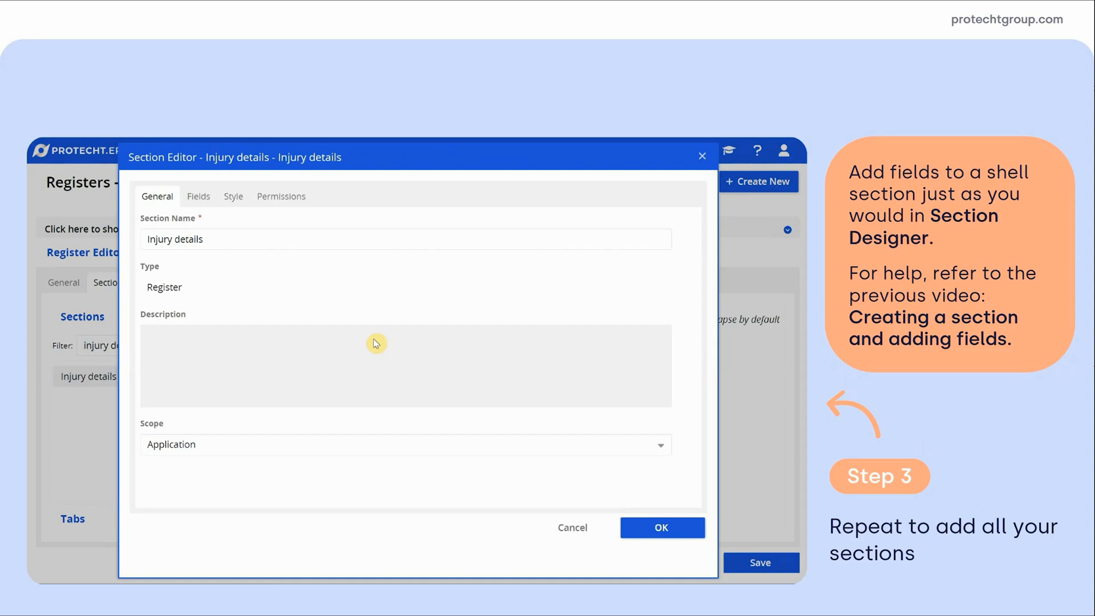
# Add a basic Single-line Text field named "Injured person's full name" to the left column of the Injury details section
pyautogui.click(195, 197)
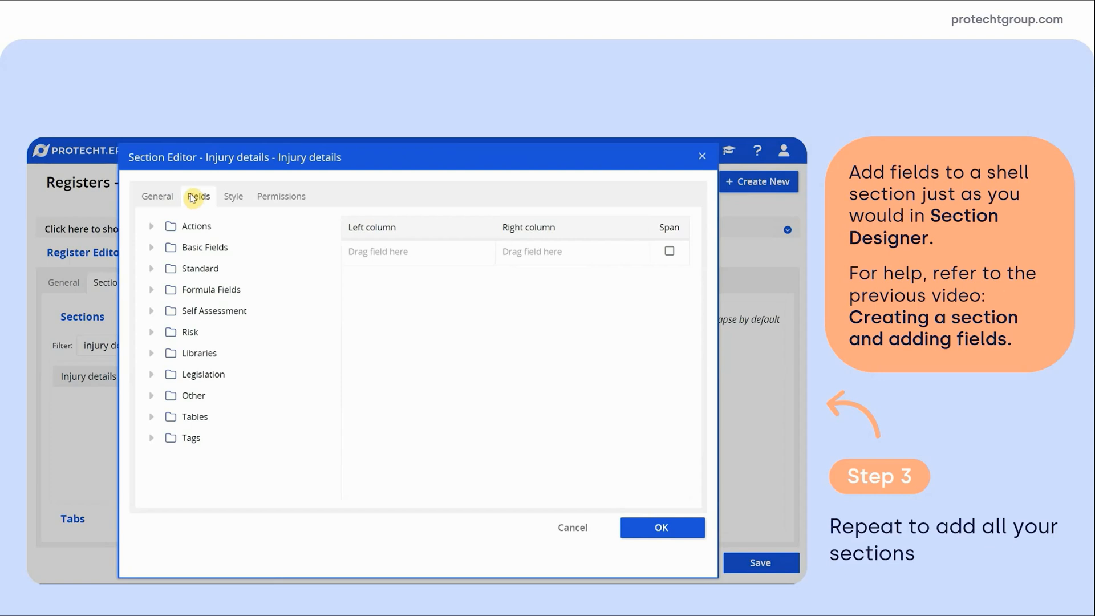
pyautogui.click(152, 249)
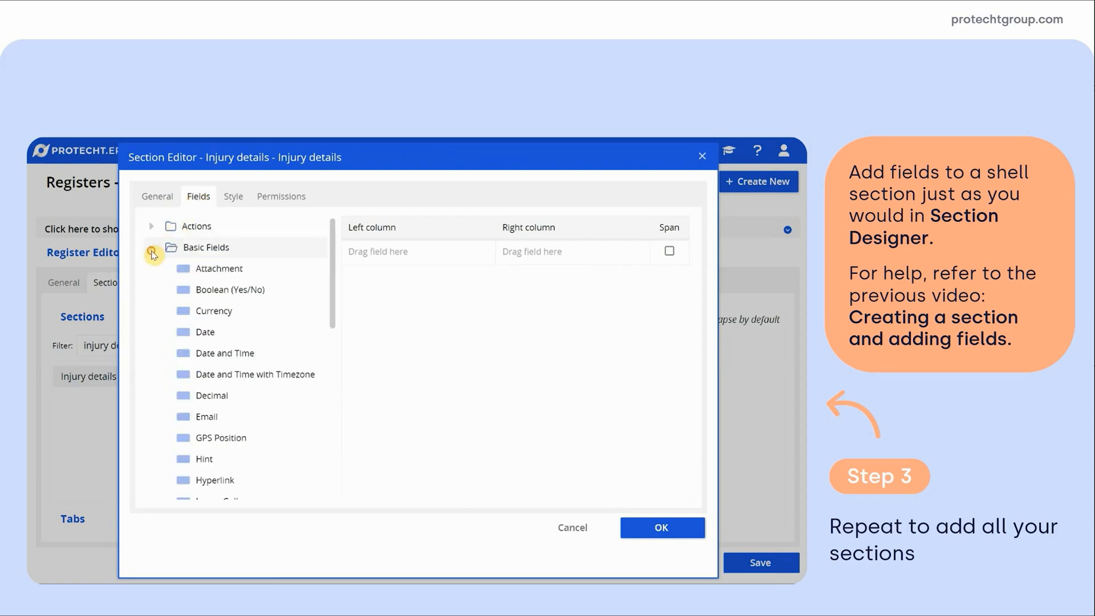
pyautogui.scroll(-3, 203, 387)
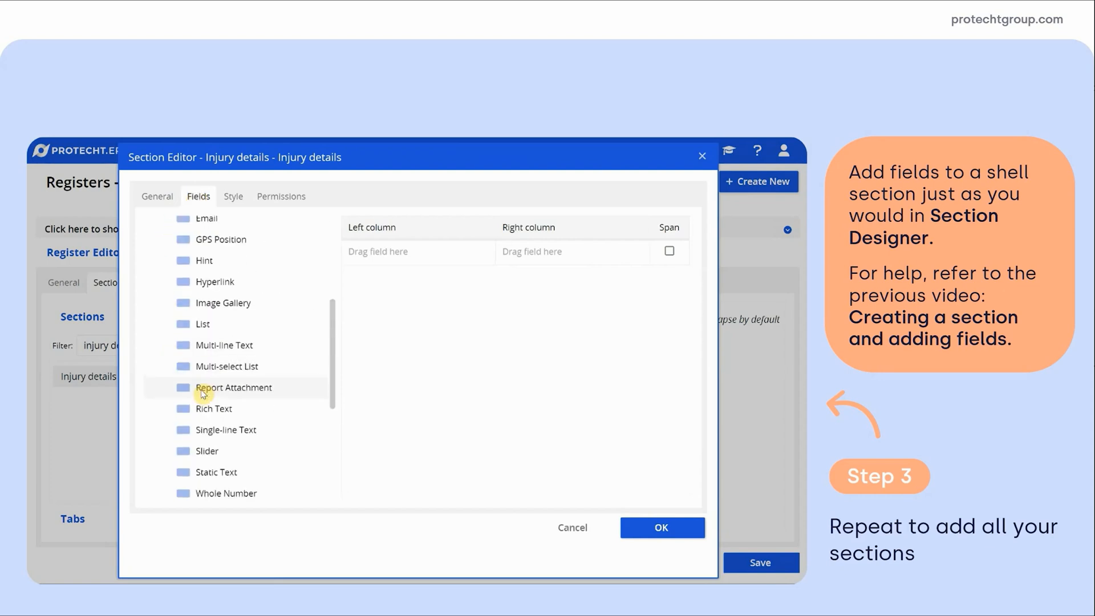
pyautogui.scroll(-2, 203, 392)
pyautogui.moveTo(211, 299); pyautogui.dragTo(362, 256)
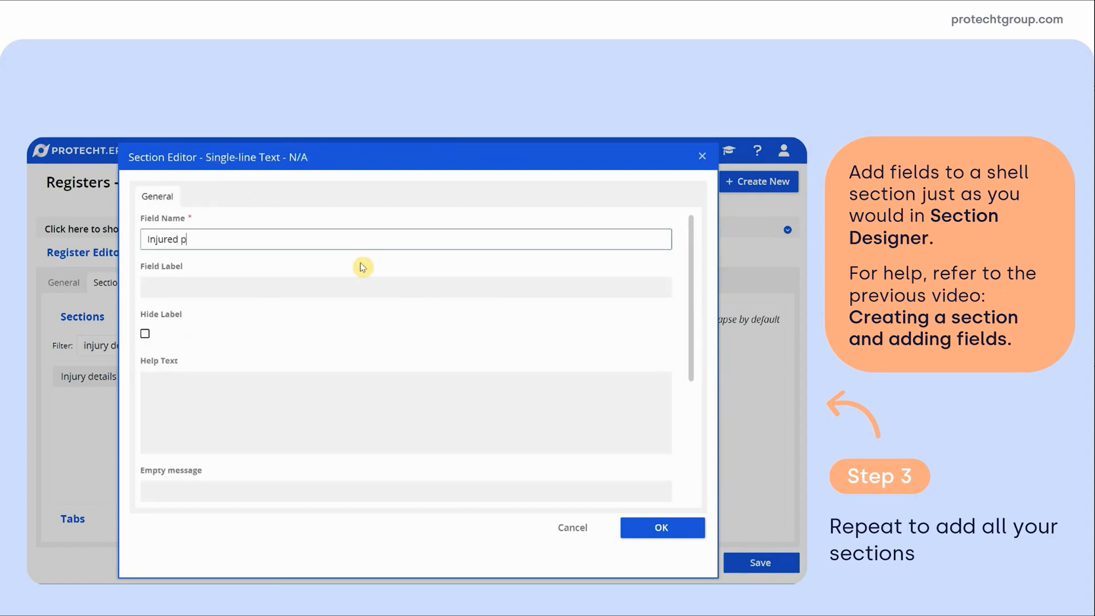
pyautogui.write("Injured person's full name")
# Set the text field's number of characters to 100, then confirm the field and the Injury details section
pyautogui.click(696, 292)
pyautogui.moveTo(693, 290); pyautogui.dragTo(697, 440)
pyautogui.click(489, 416)
pyautogui.write('1')
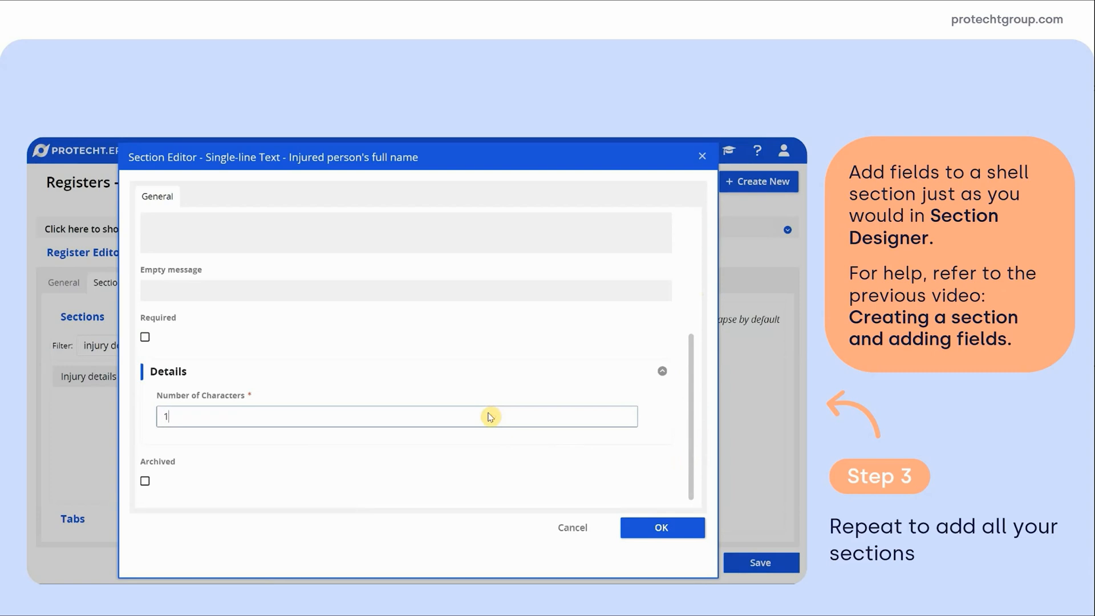
pyautogui.write('00')
pyautogui.click(629, 533)
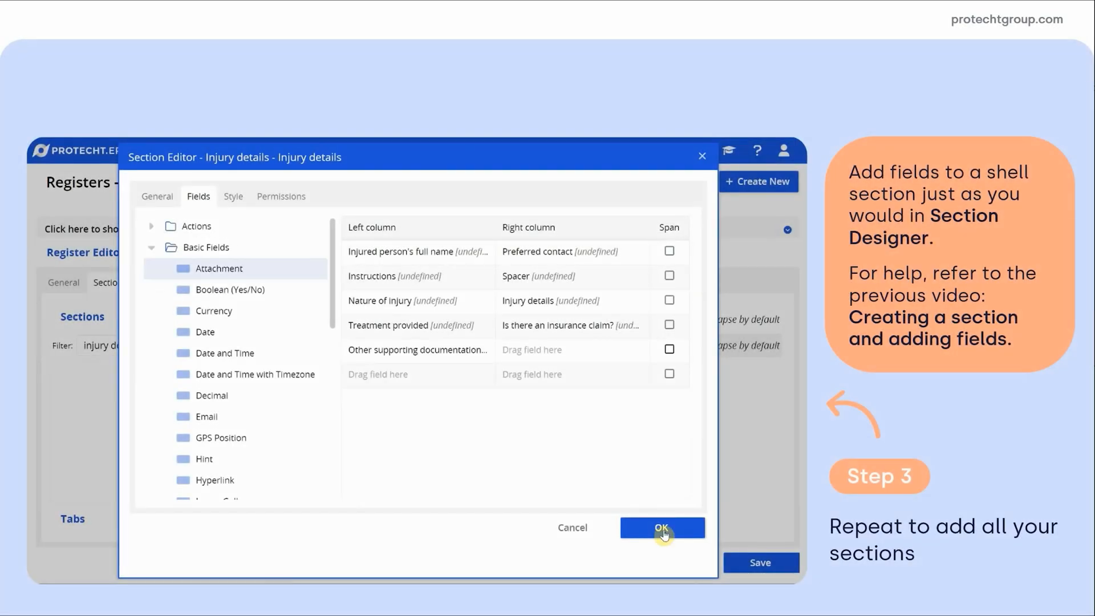
pyautogui.click(662, 529)
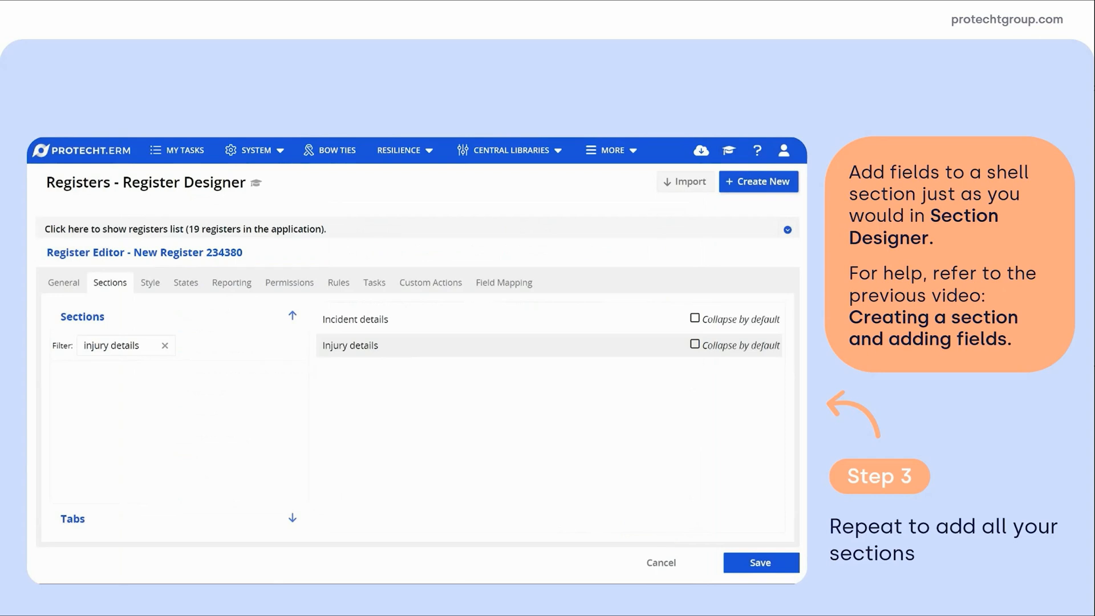
# Filter the available sections for "incident closure" and add the Incident closure section after Incident review
pyautogui.click(165, 345)
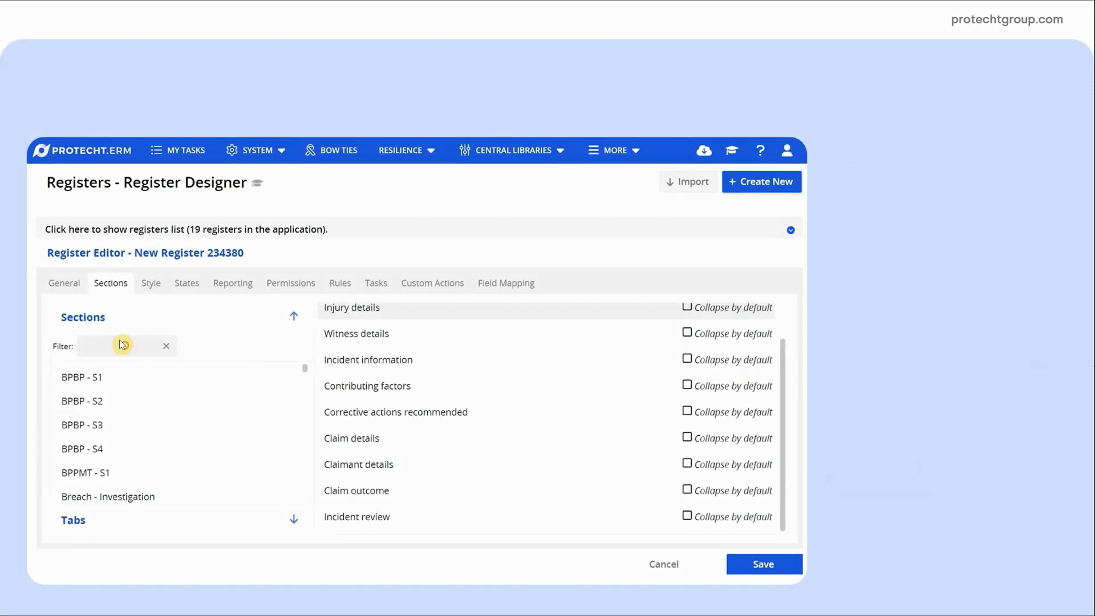
pyautogui.click(122, 345)
pyautogui.write('incident closure')
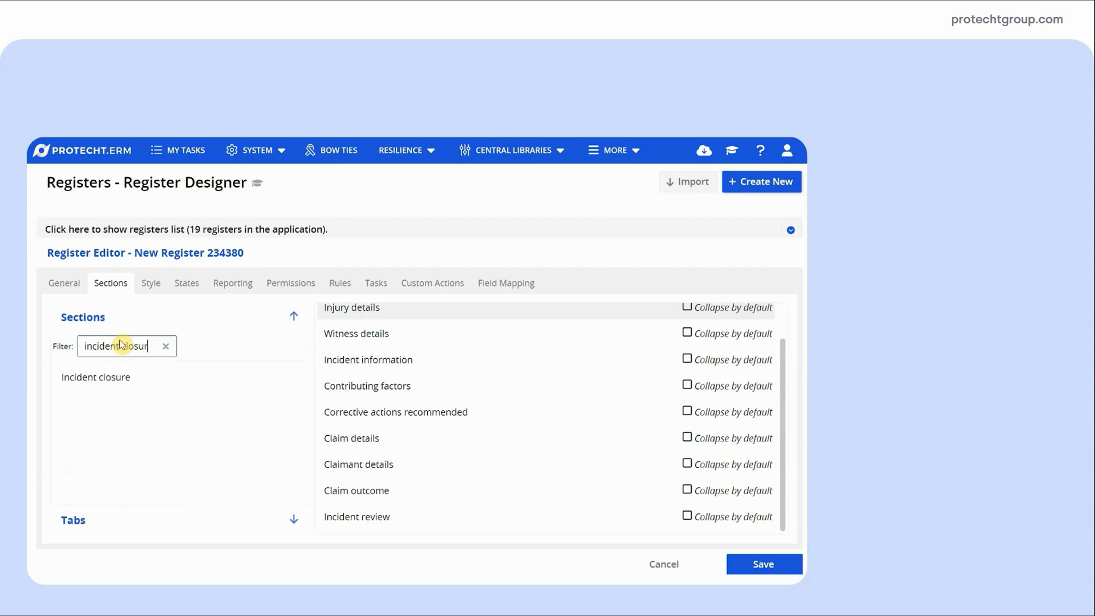
pyautogui.click(80, 381)
pyautogui.moveTo(79, 382); pyautogui.dragTo(369, 523)
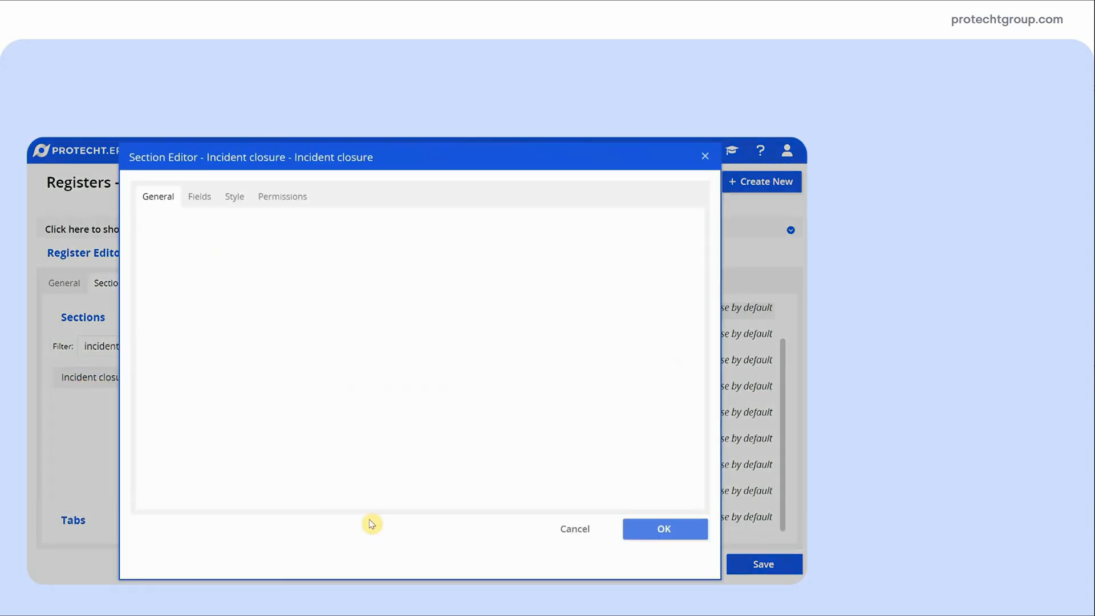
pyautogui.click(656, 531)
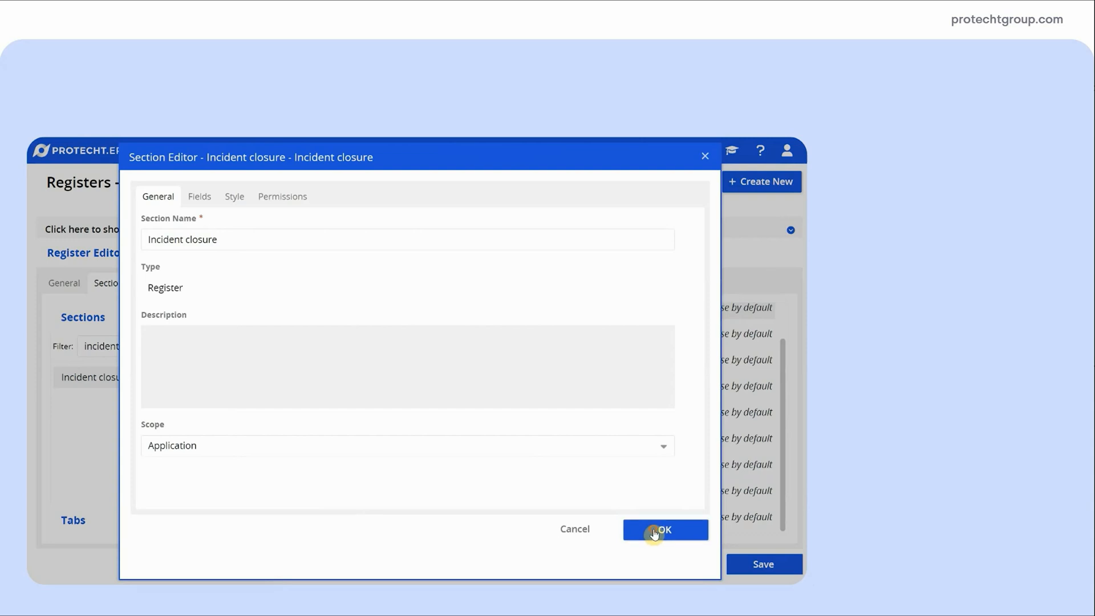
pyautogui.scroll(-1, 611, 488)
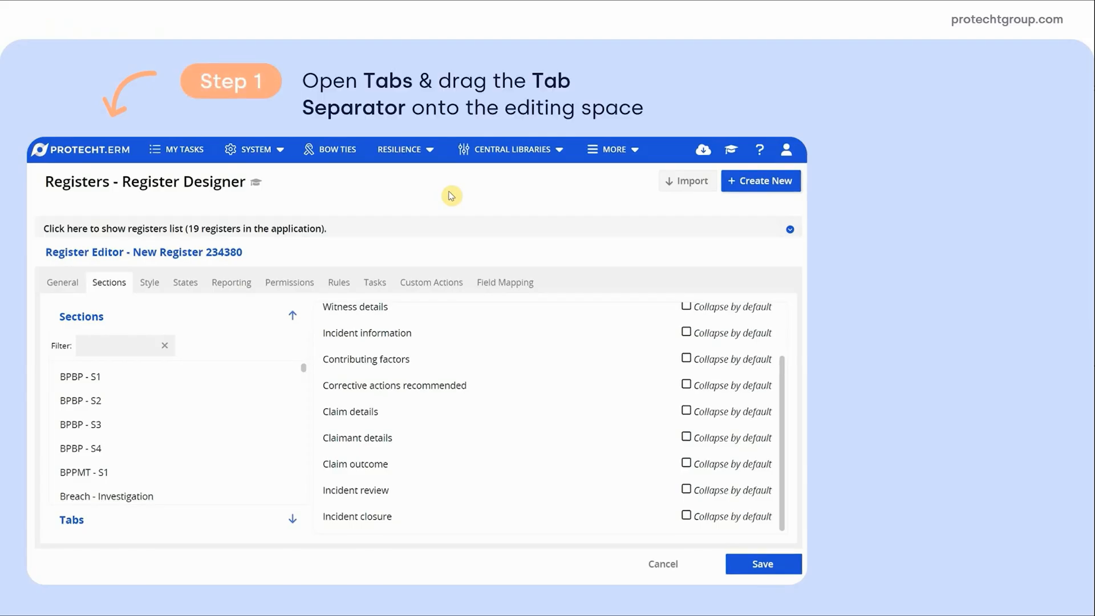
# Insert a tab separator named "Investigation" between the Witness details and Incident information sections
pyautogui.click(167, 518)
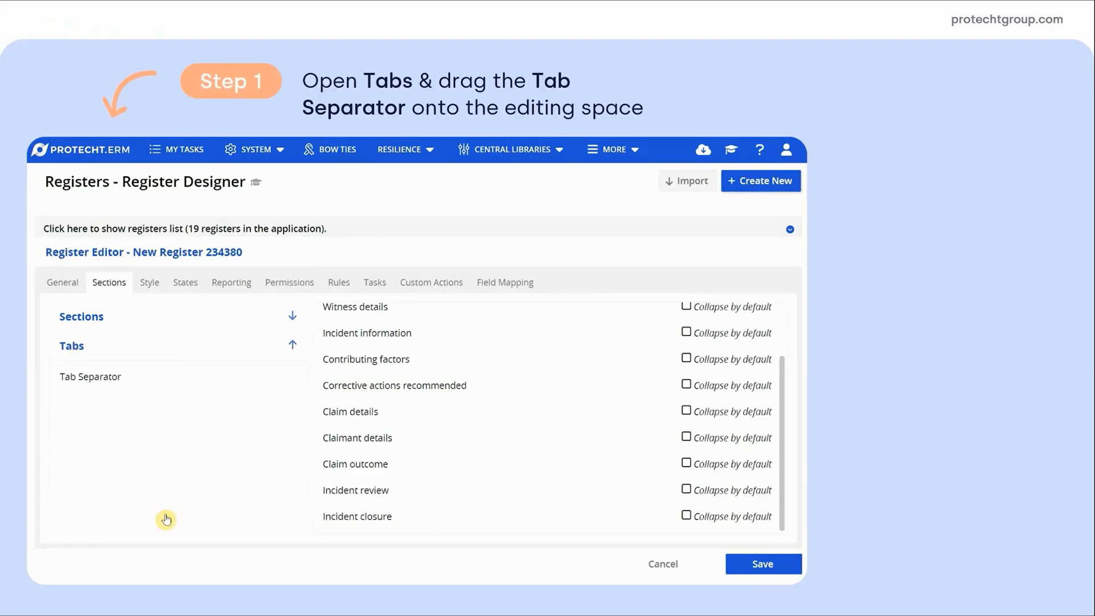
pyautogui.moveTo(105, 381); pyautogui.dragTo(377, 320)
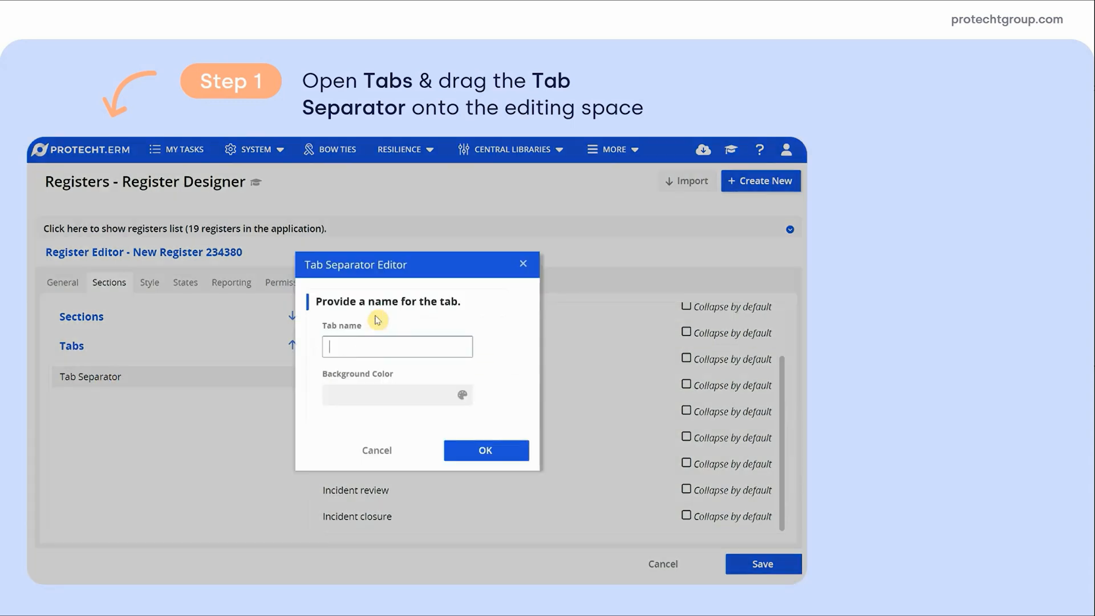
pyautogui.write('Investigation')
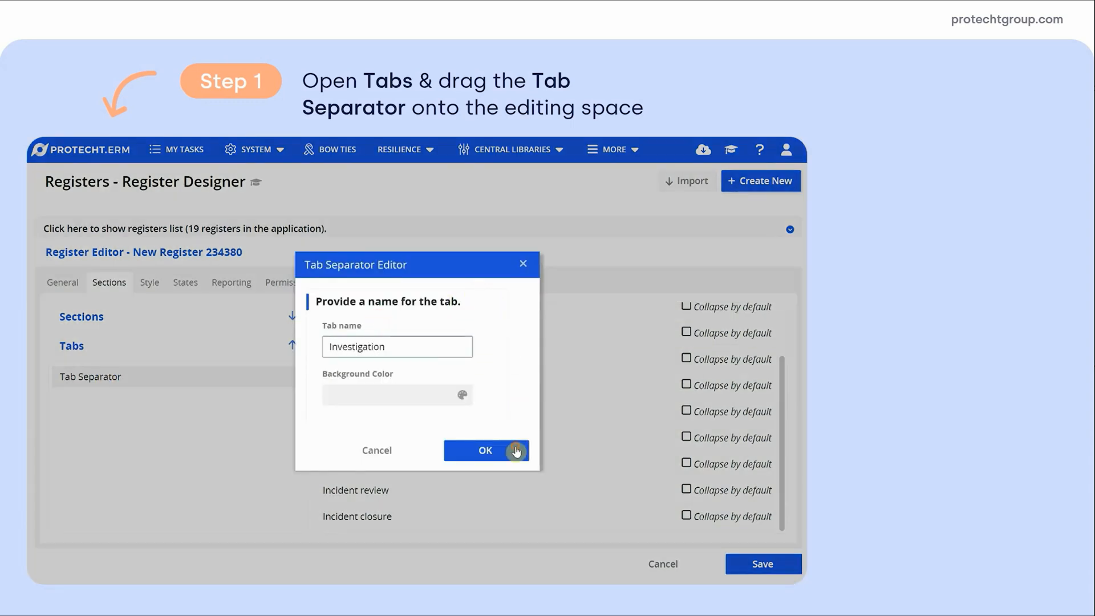
pyautogui.click(517, 450)
# Insert a tab separator named "Insurance claims" between the Corrective actions recommended and Claim details sections
pyautogui.moveTo(87, 383); pyautogui.dragTo(378, 422)
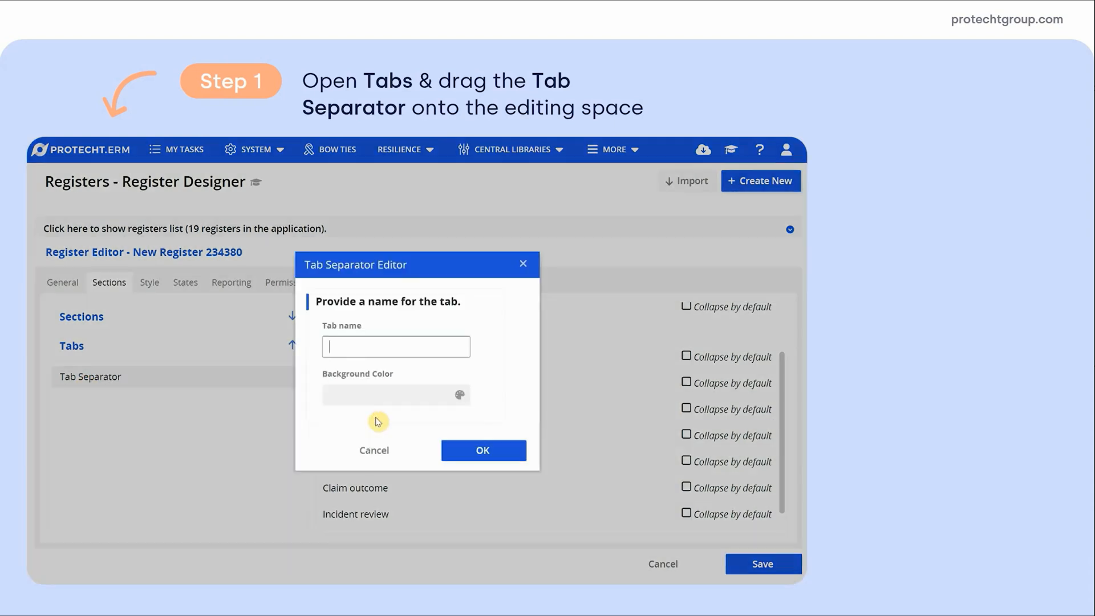
pyautogui.write('Insurance claims')
pyautogui.click(467, 450)
# Insert a tab separator named "Review and closure" between Claim outcome and Incident review, and save the register
pyautogui.scroll(-2, 456, 427)
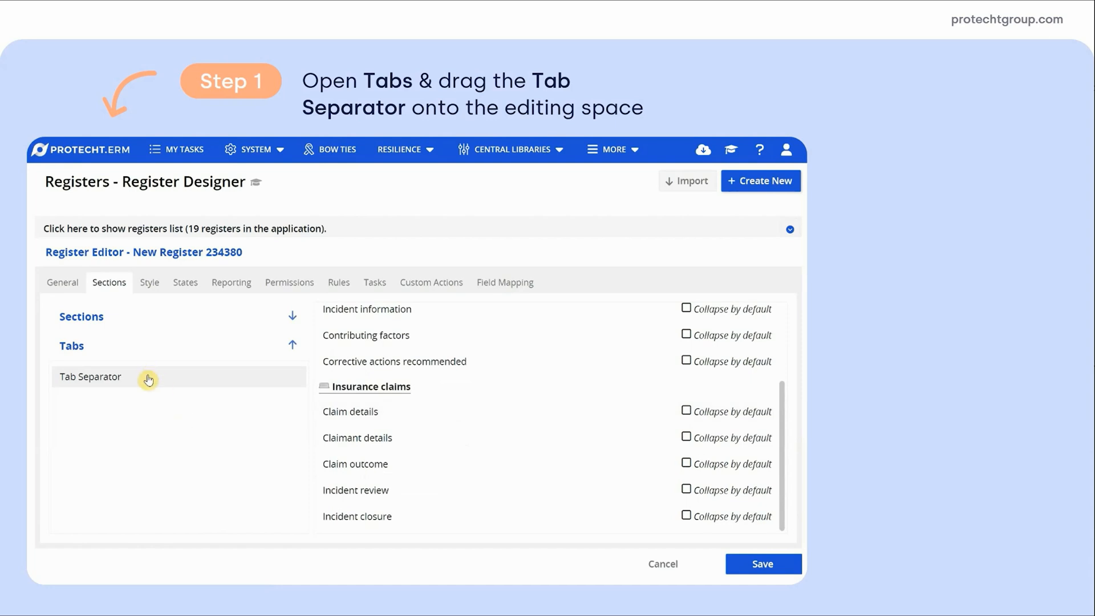
pyautogui.moveTo(144, 378); pyautogui.dragTo(392, 479)
pyautogui.write('Review and ')
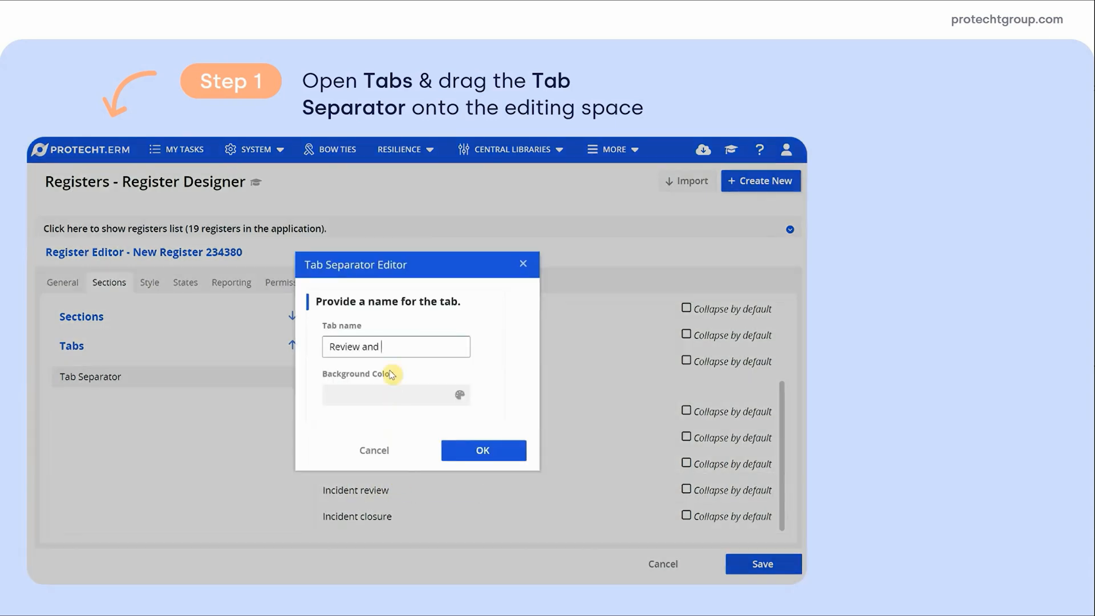
pyautogui.write('closure')
pyautogui.click(473, 459)
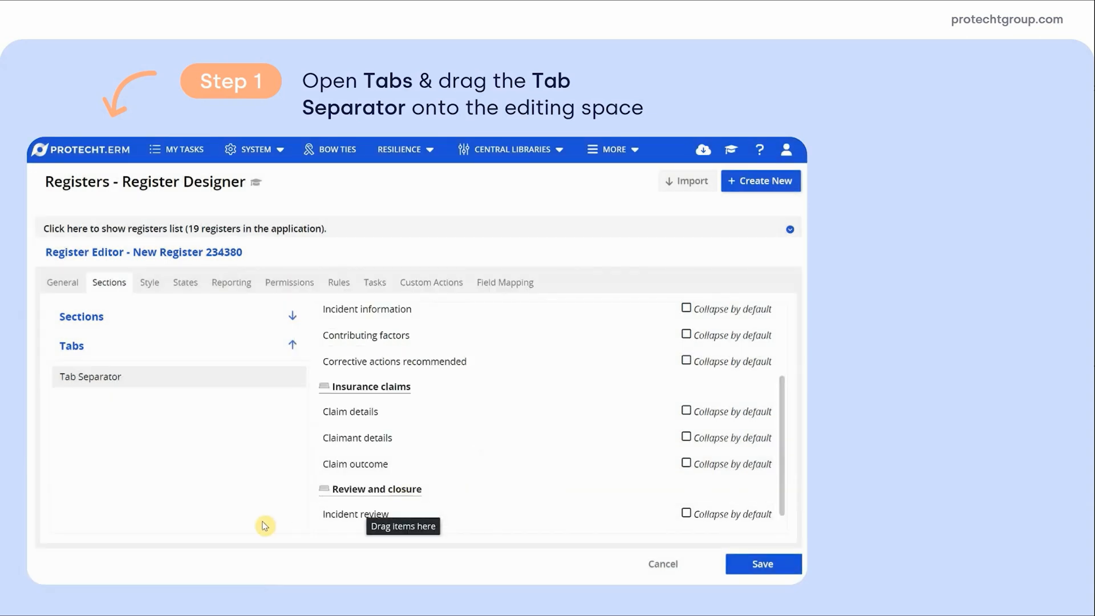
pyautogui.click(783, 563)
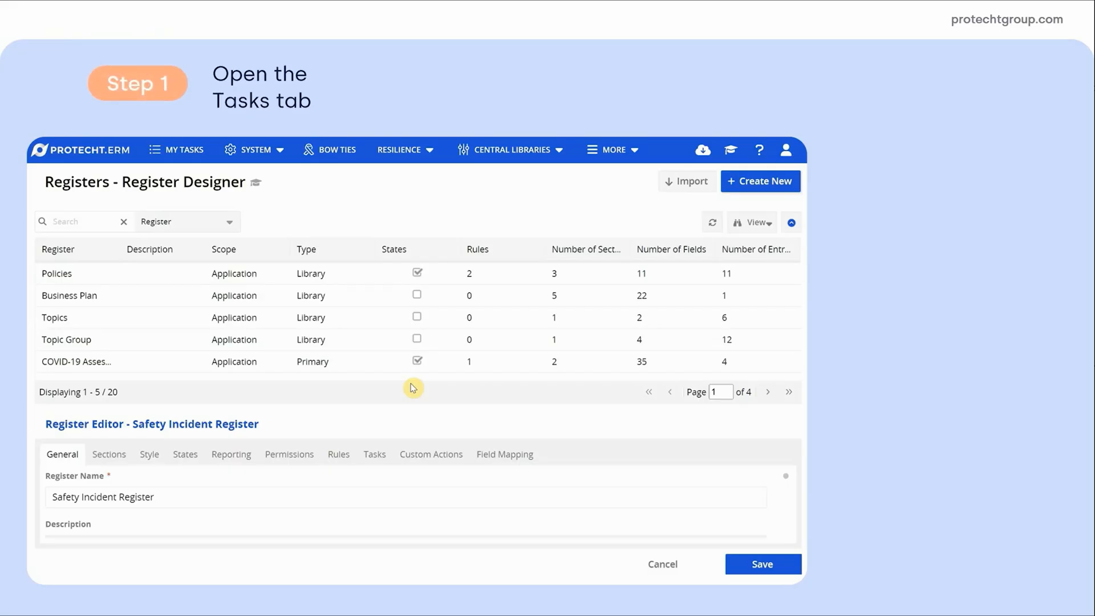
# Search the registers list for "safety incident" and open the Safety Incident Register for editing
pyautogui.click(81, 221)
pyautogui.write('safety incident')
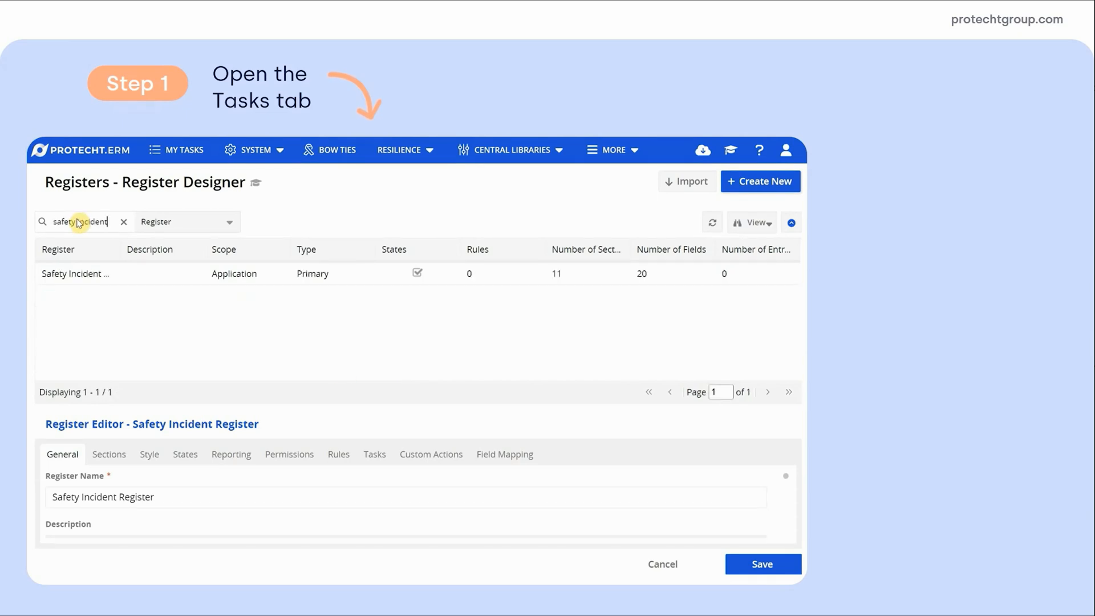
pyautogui.click(90, 275)
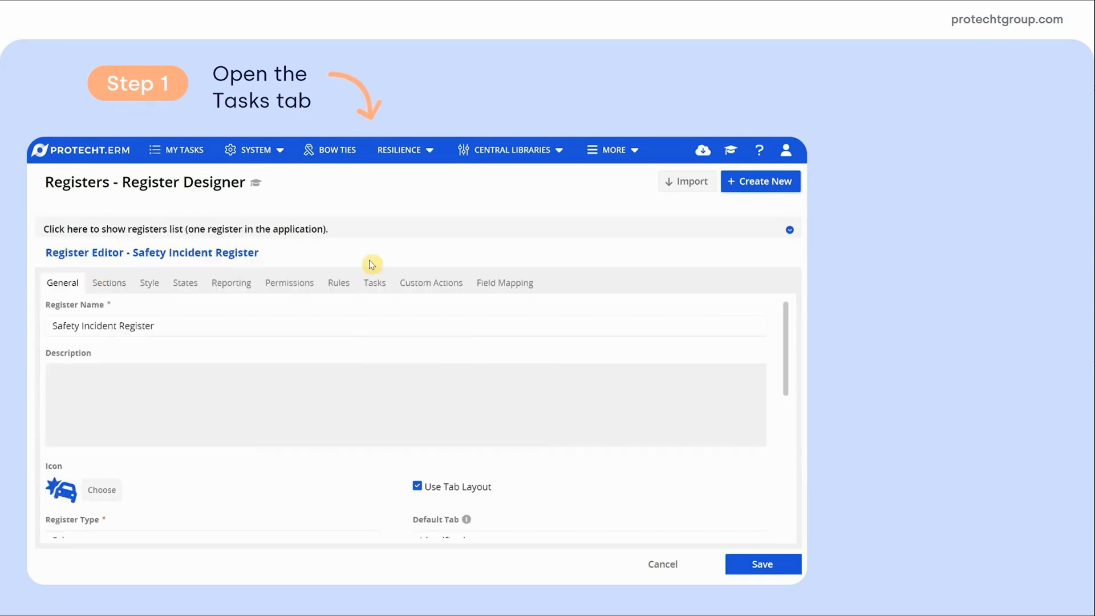
# Add the Reported by user field from the Incident details section to the register's task settings
pyautogui.click(374, 285)
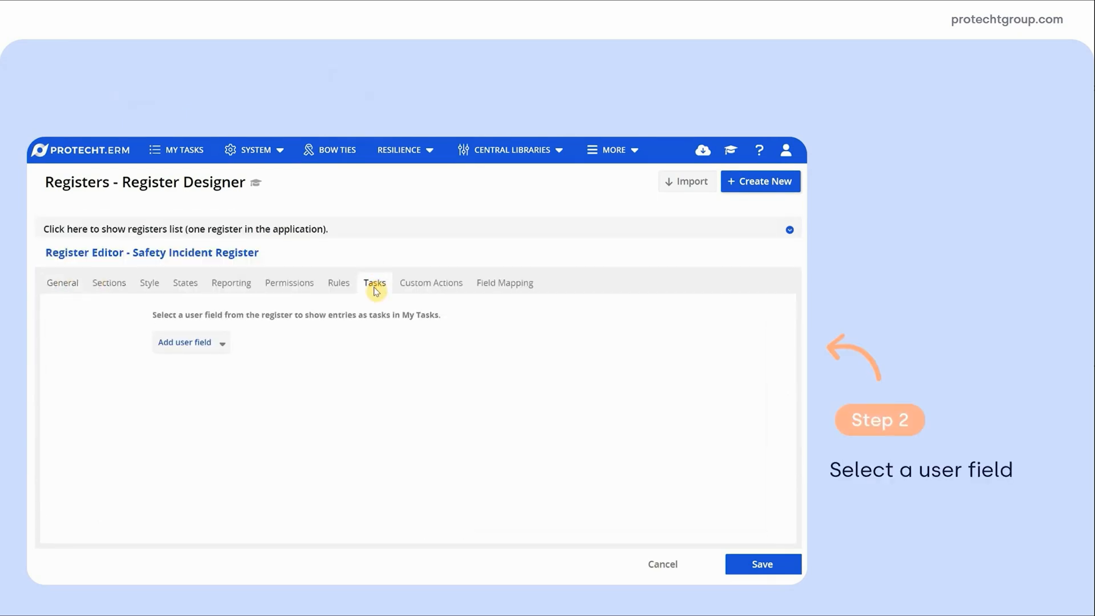
pyautogui.click(223, 345)
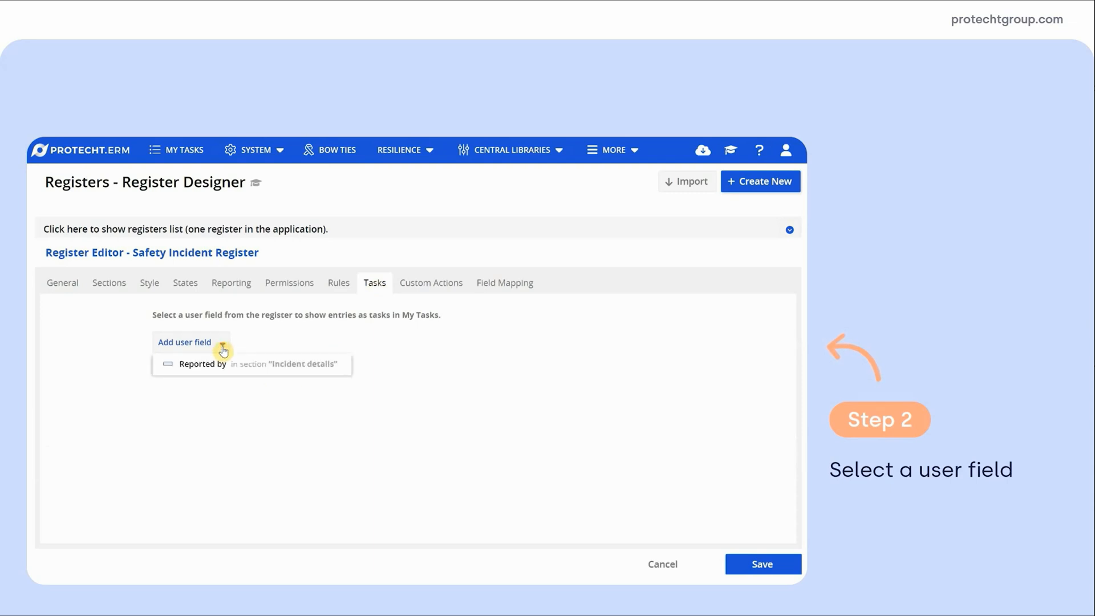
pyautogui.click(218, 371)
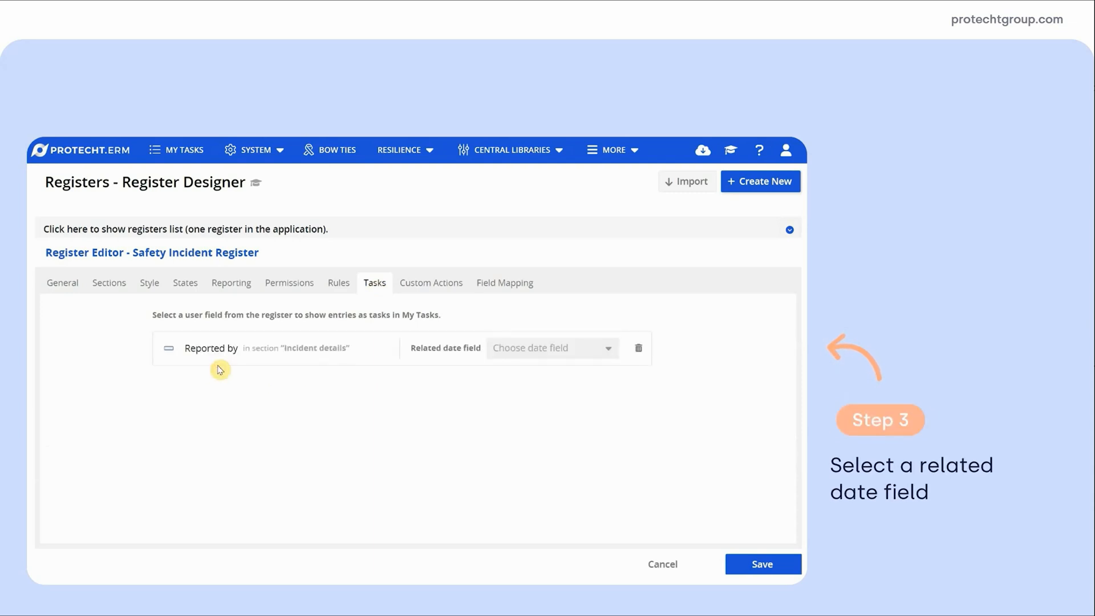
# Set the related date field of the Reported by task to Date reported and save the register
pyautogui.click(607, 349)
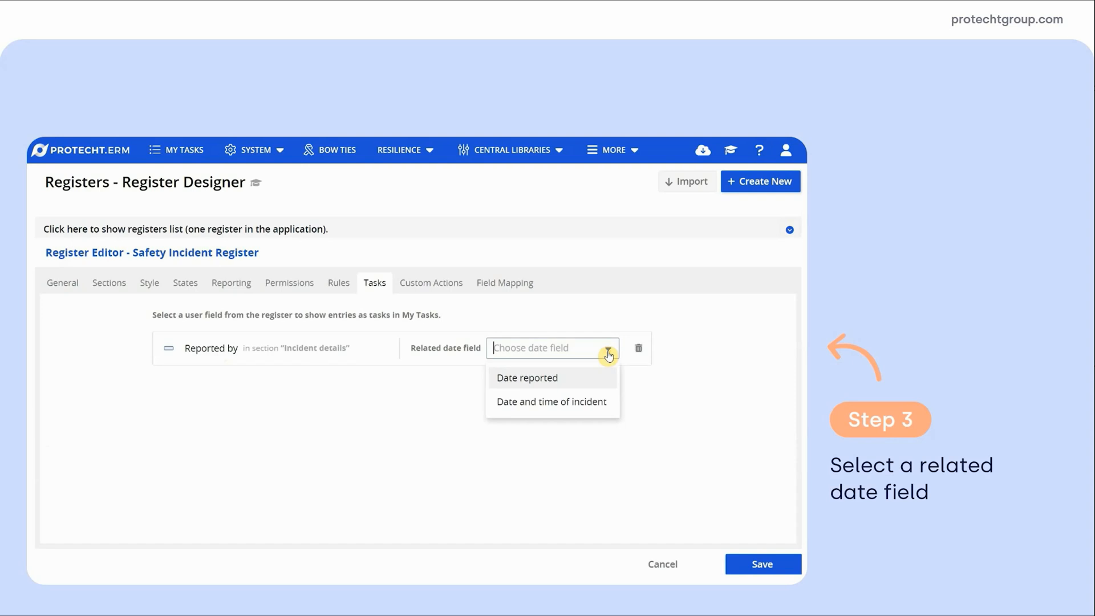
pyautogui.click(532, 379)
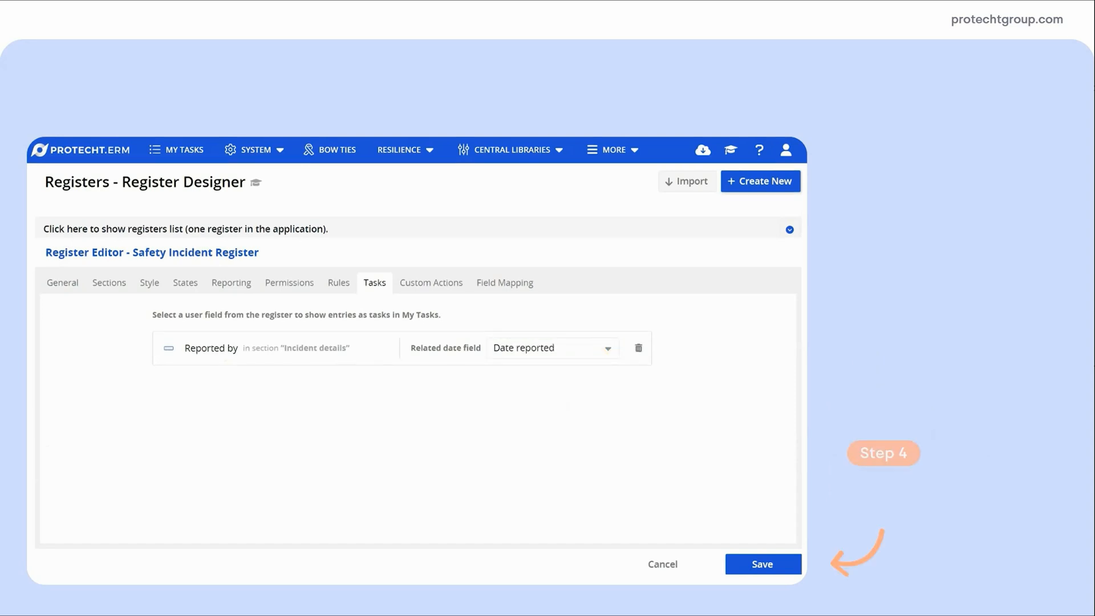
pyautogui.click(785, 571)
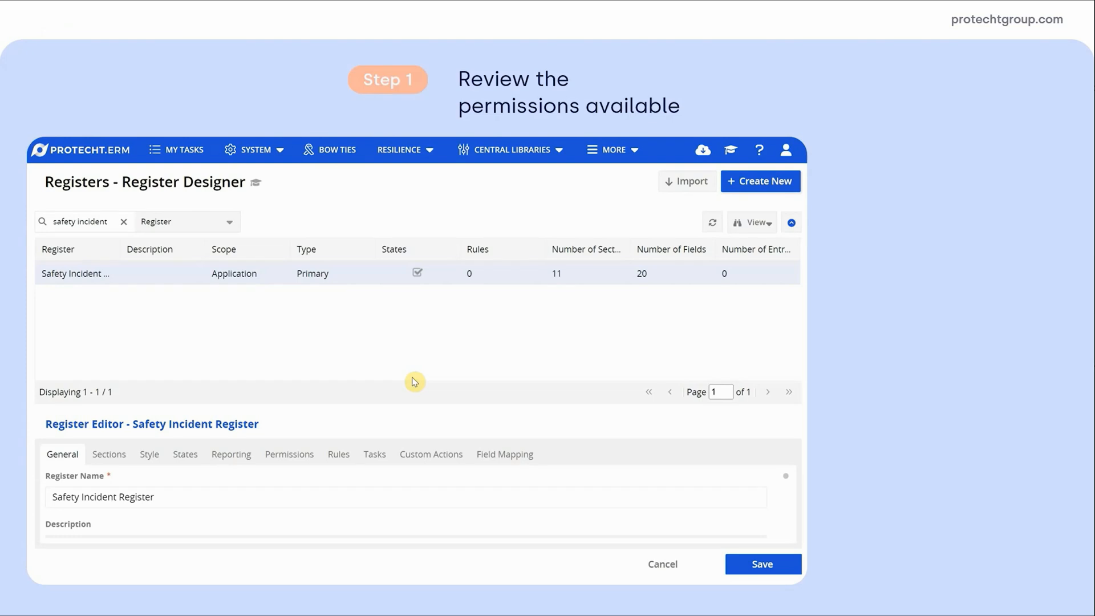
# Open the online Help, search for "permissions list" and open the Permissions list article
pyautogui.click(759, 149)
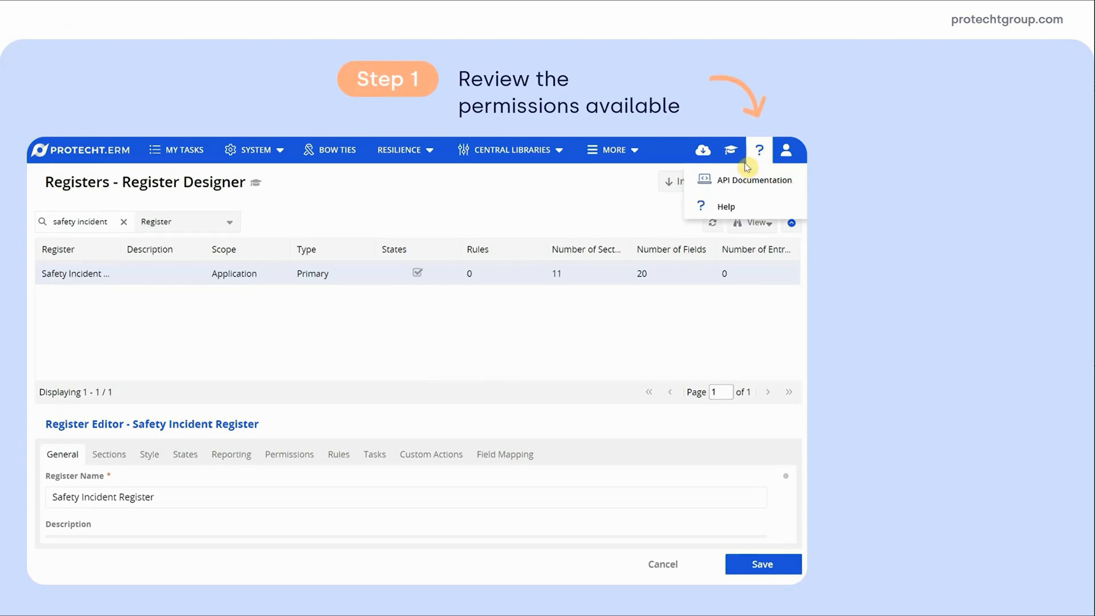
pyautogui.click(728, 204)
pyautogui.click(536, 258)
pyautogui.write('permissions list')
pyautogui.click(206, 292)
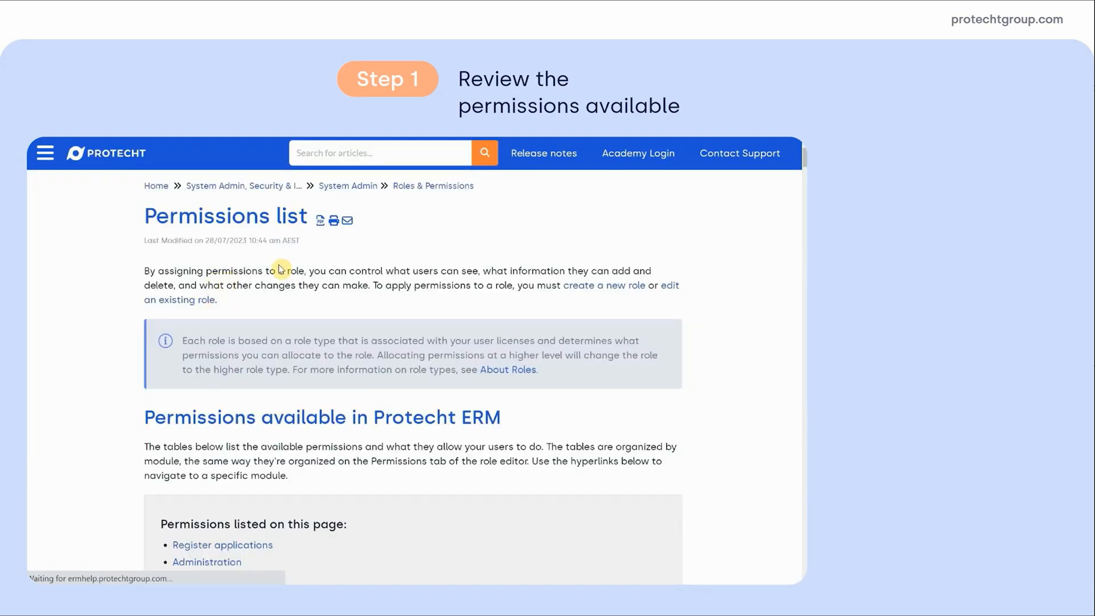
# Examine the Register applications guidance on finding section and register permissions and on providing different levels of register access
pyautogui.scroll(-3, 764, 263)
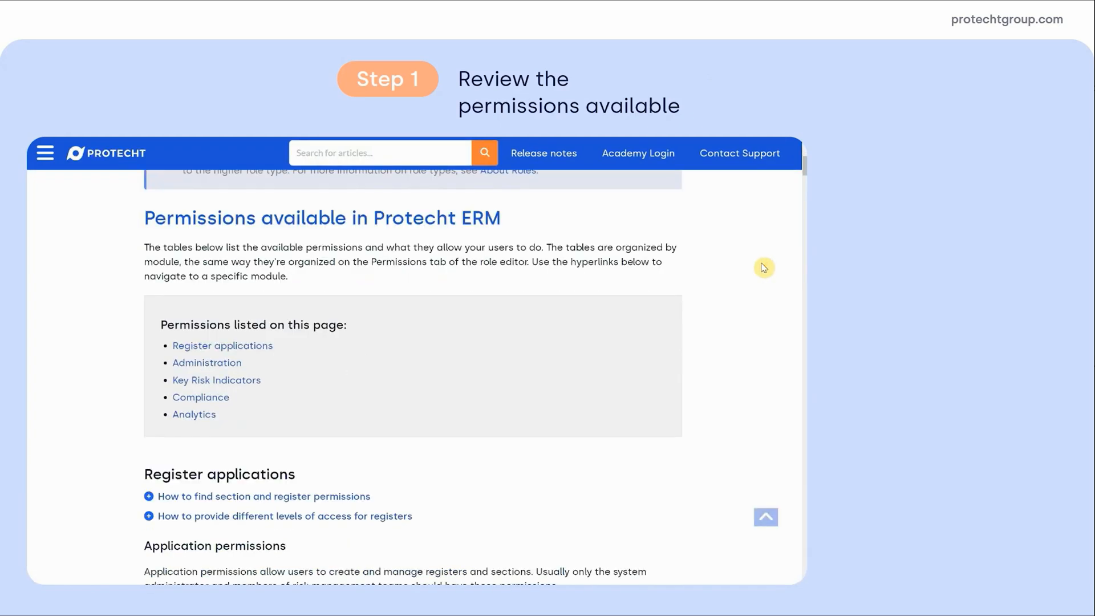
pyautogui.click(247, 347)
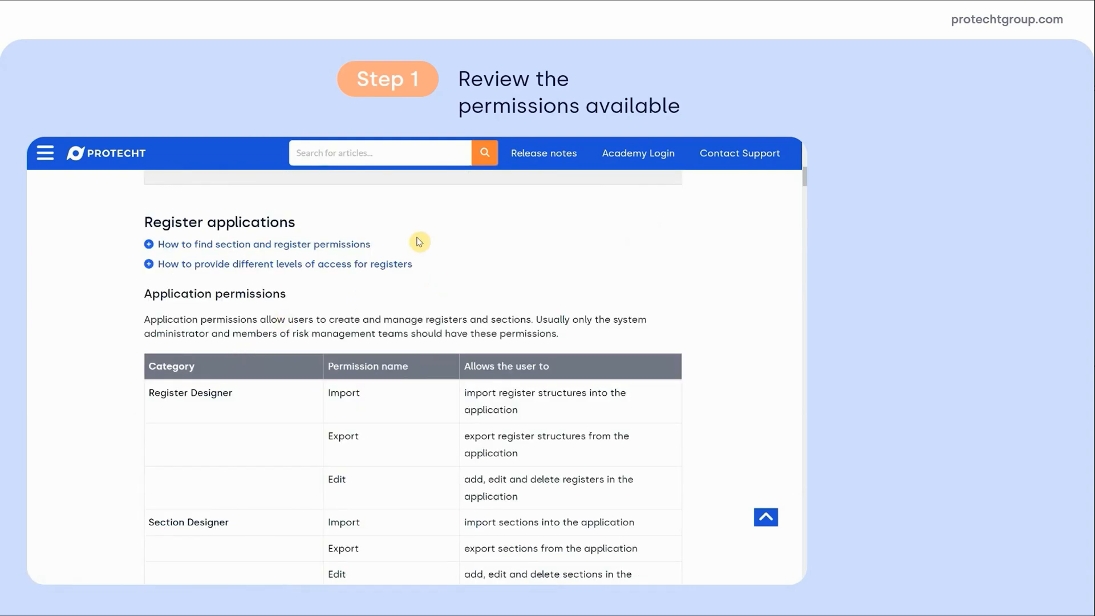
pyautogui.click(206, 246)
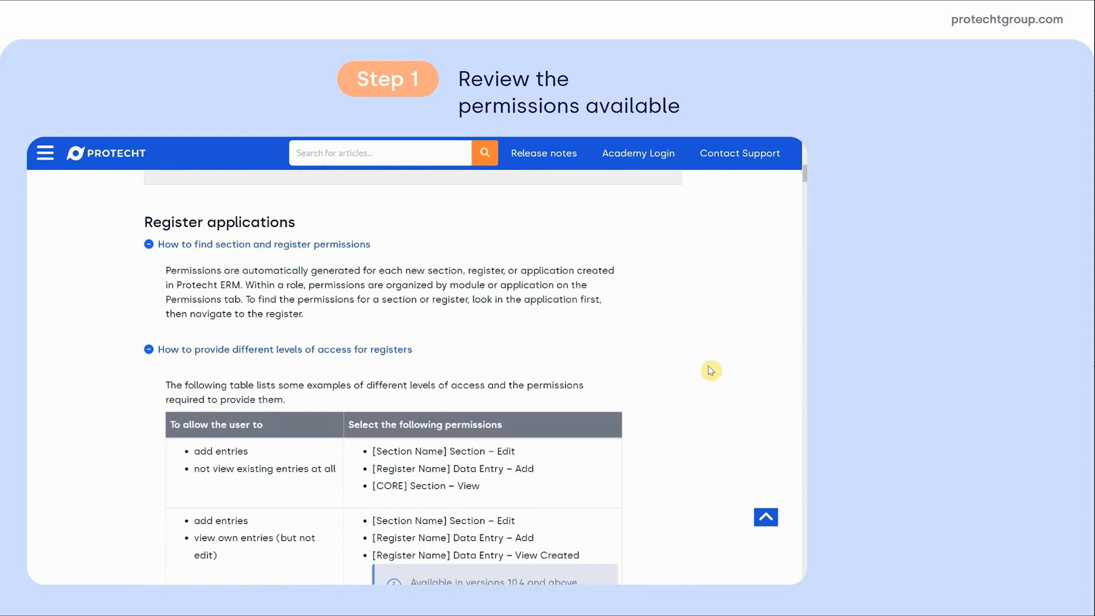
pyautogui.scroll(-3, 710, 369)
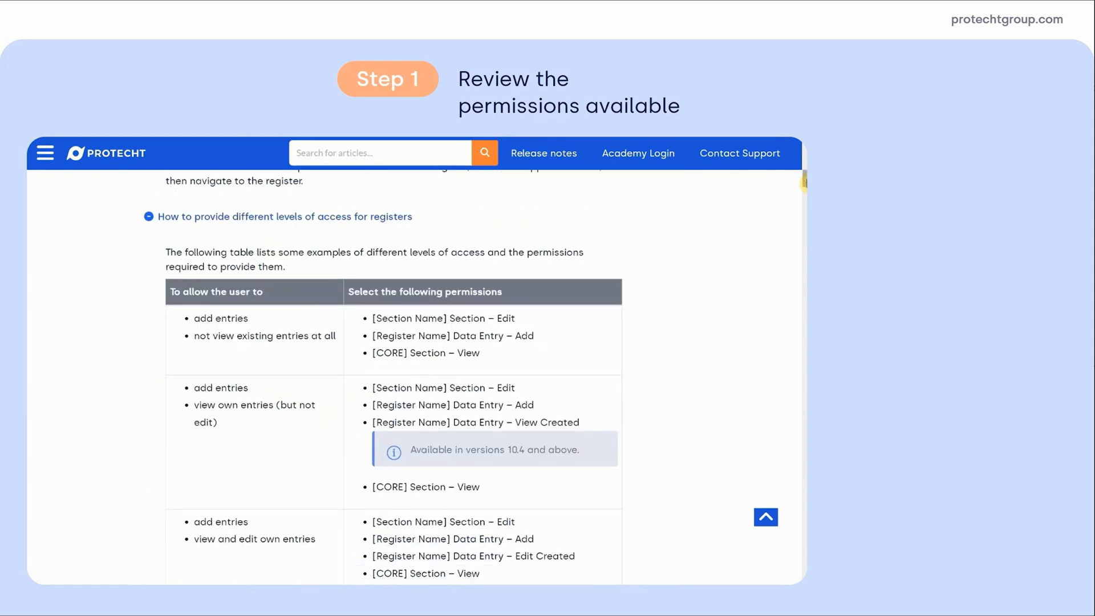
pyautogui.moveTo(804, 181); pyautogui.dragTo(805, 206)
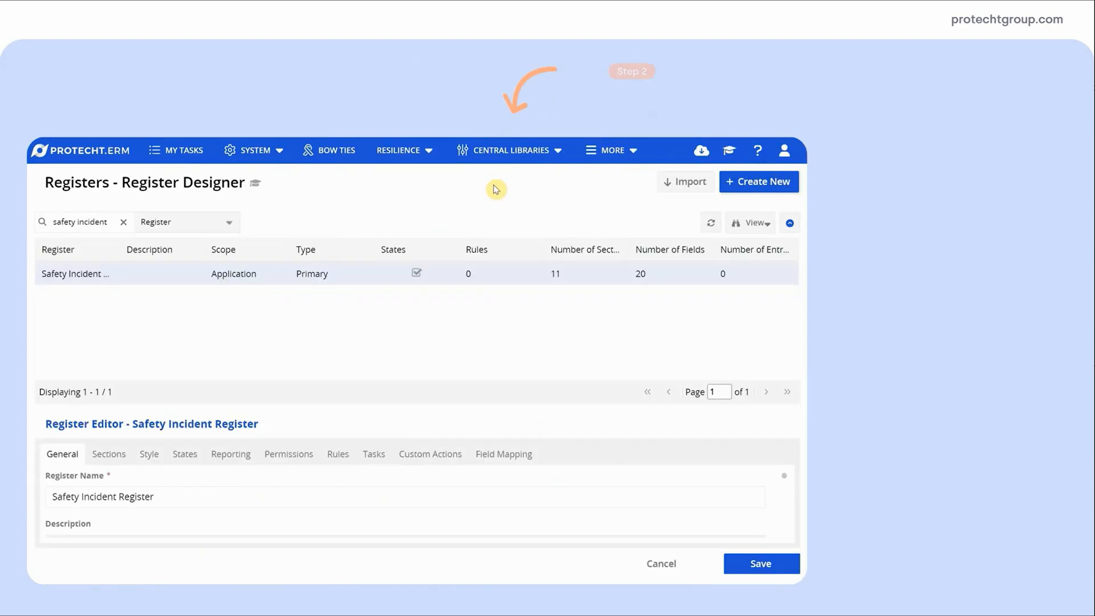
# Open the Data Entry User role in Roles & Permissions and expand its Safety Incident Register permissions under Registers
pyautogui.click(497, 153)
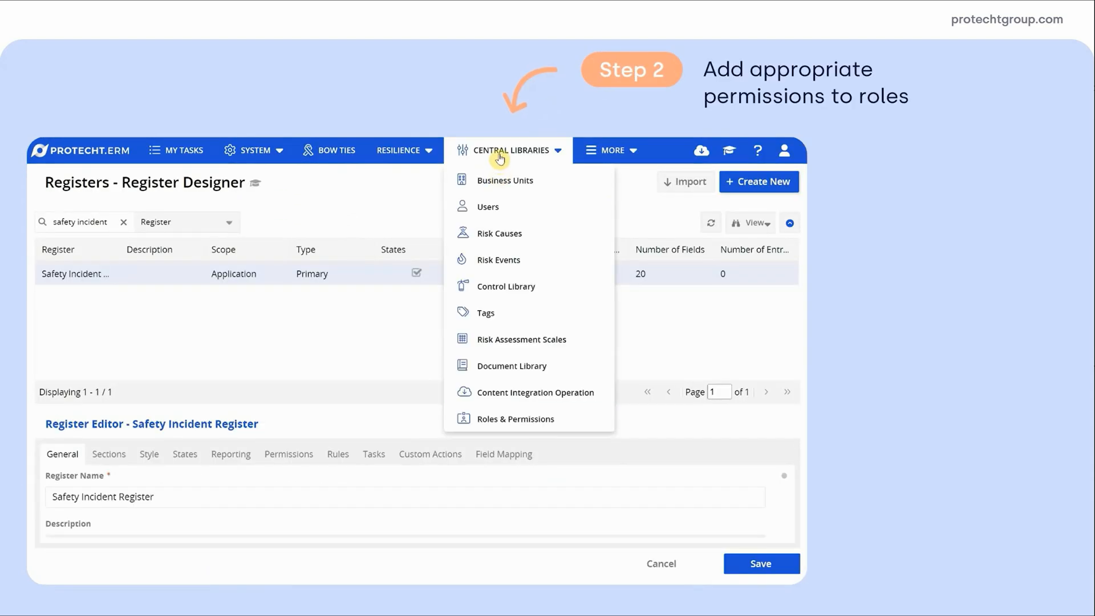
pyautogui.click(519, 422)
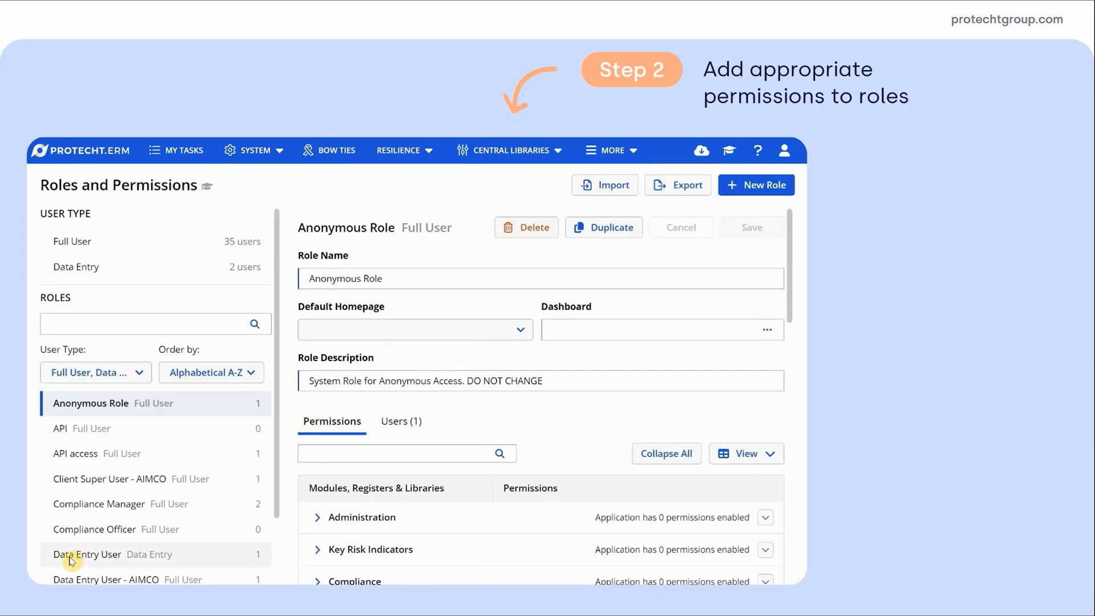
pyautogui.click(68, 559)
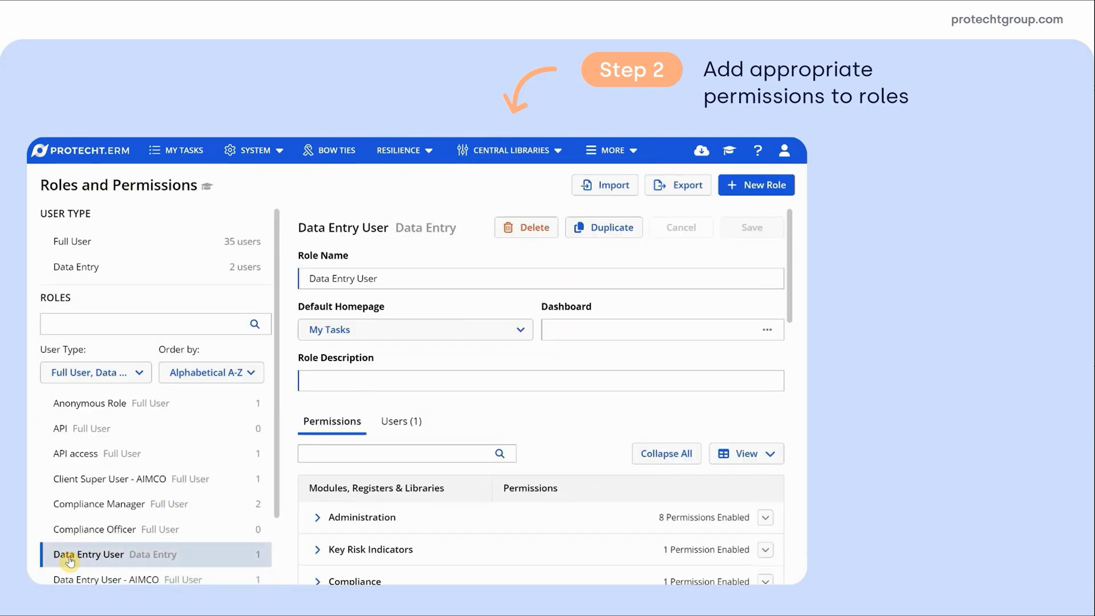
pyautogui.scroll(-1, 789, 276)
pyautogui.moveTo(789, 276); pyautogui.dragTo(801, 531)
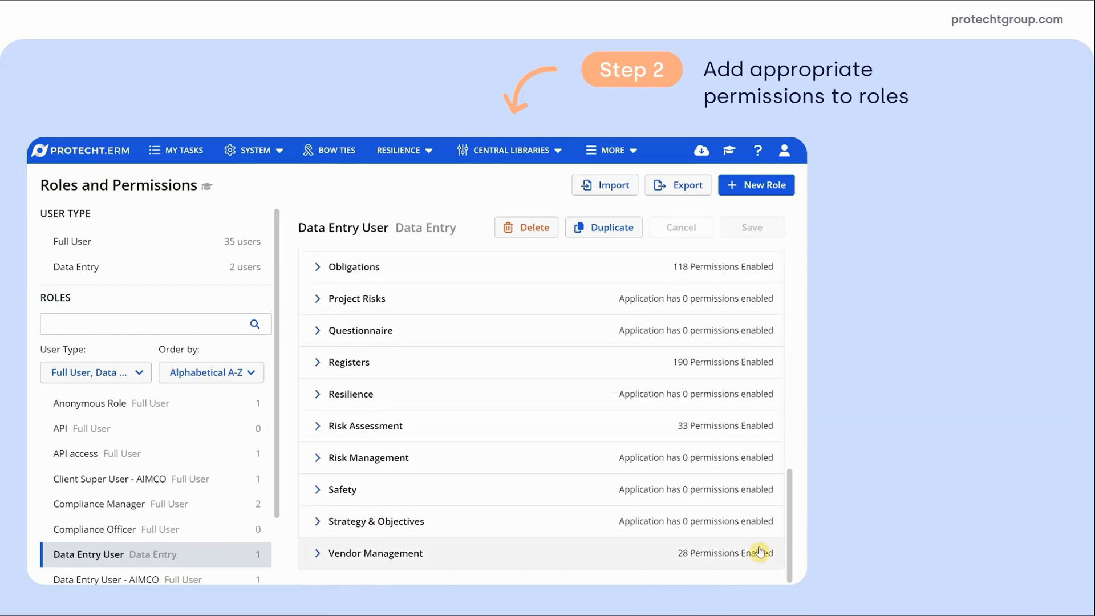
pyautogui.click(319, 363)
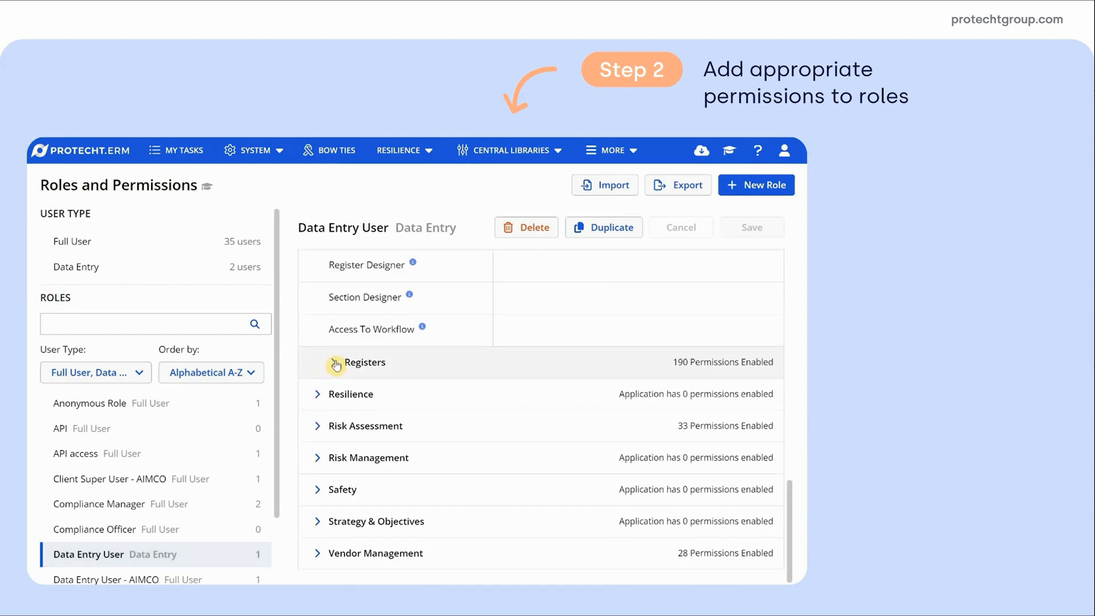
pyautogui.scroll(-6, 330, 377)
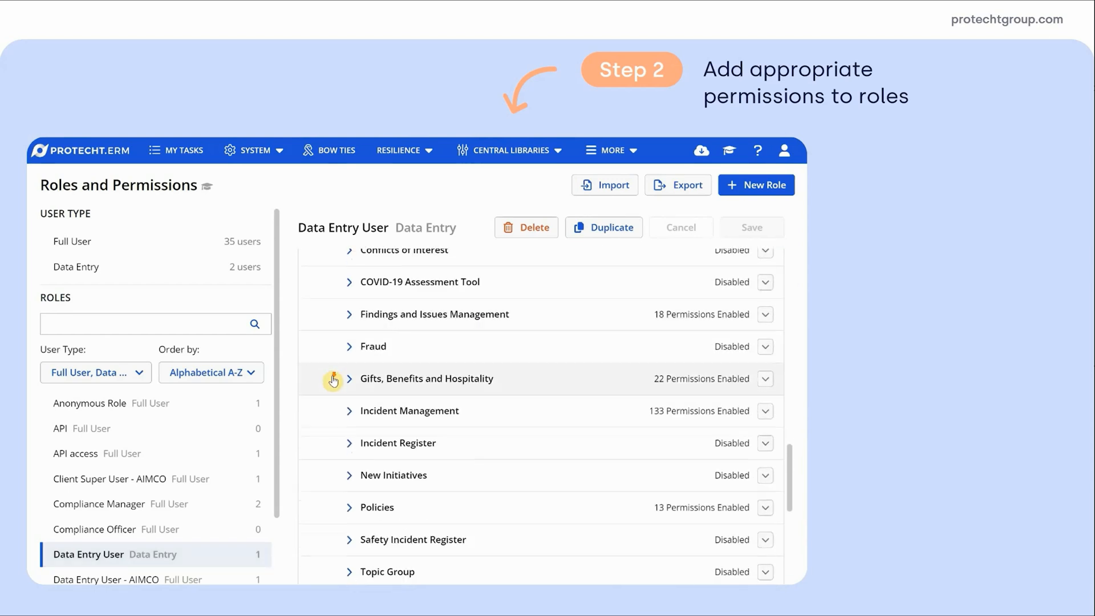
pyautogui.click(349, 346)
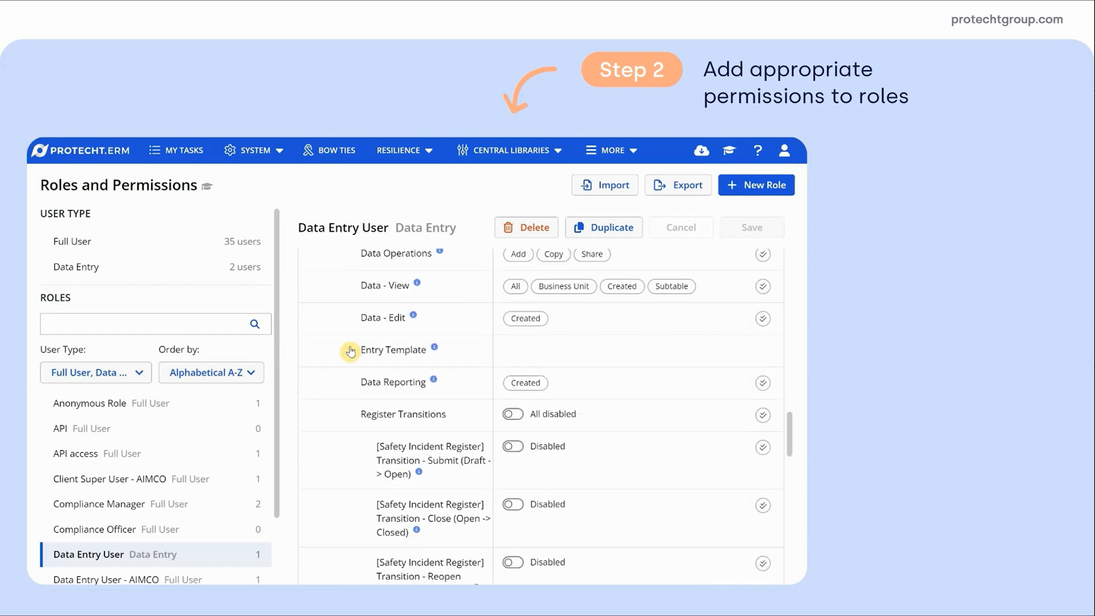
pyautogui.scroll(1, 564, 338)
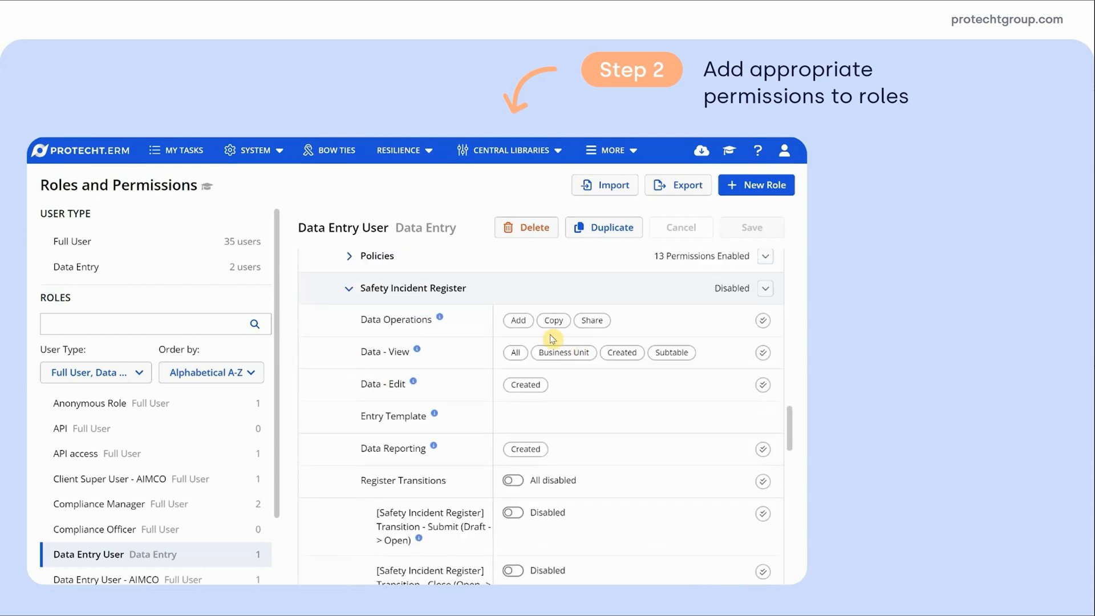
# Enable the Safety Incident Register's Add, Data - View All and Data - Edit Created permissions and its Submit (Draft -> Open) transition
pyautogui.click(520, 322)
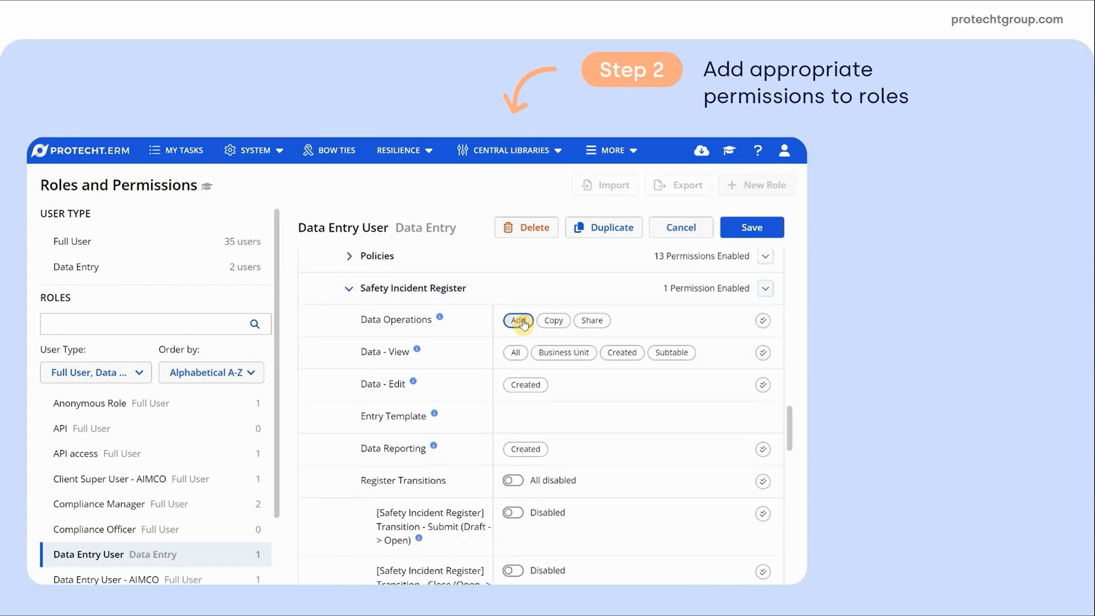
pyautogui.click(510, 354)
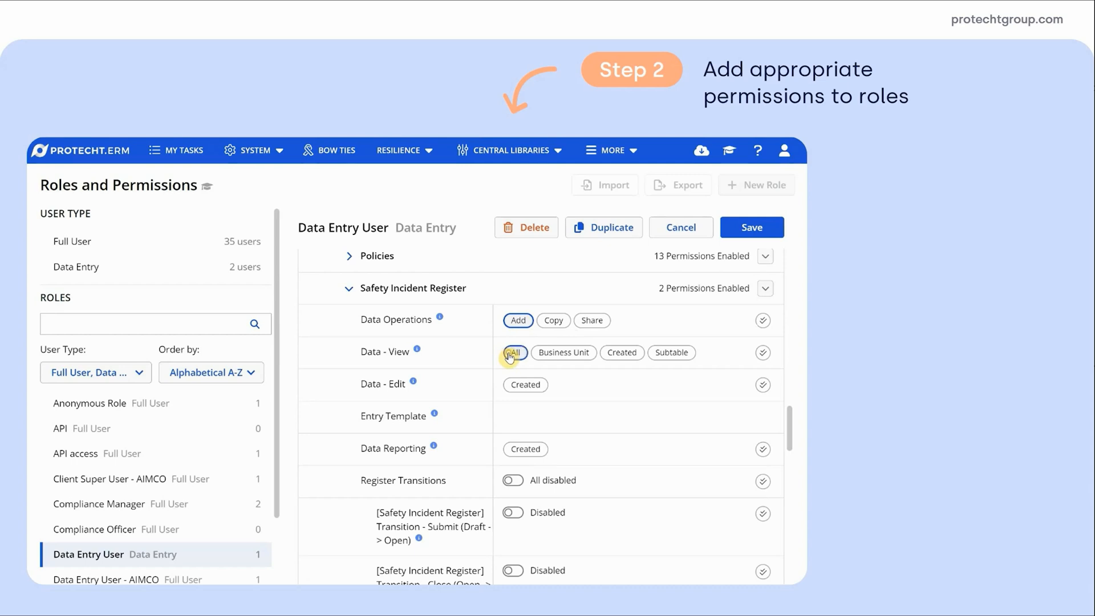
pyautogui.click(516, 387)
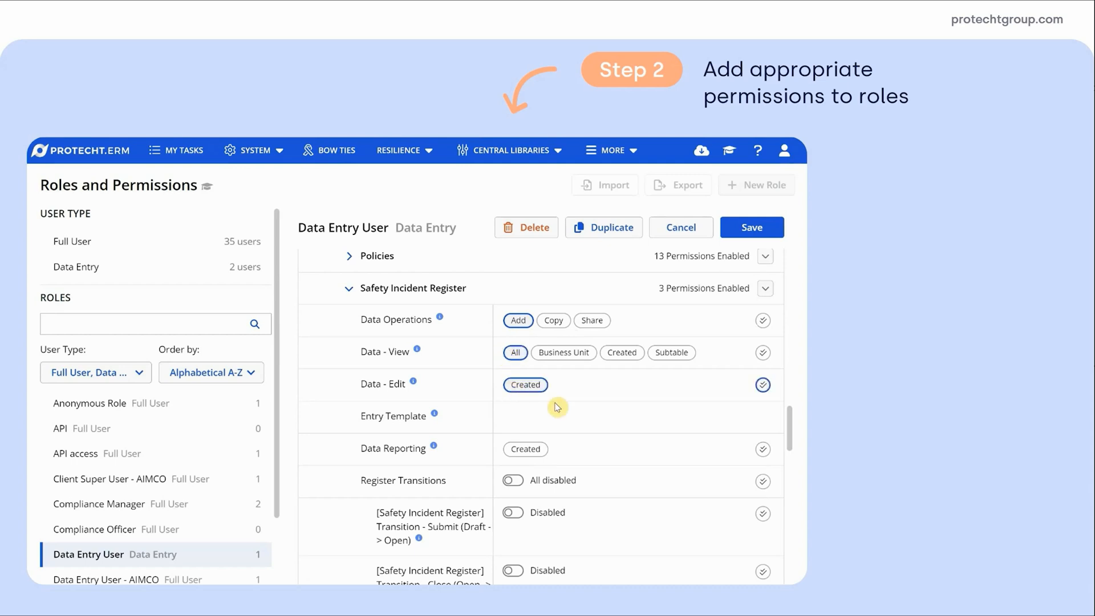
pyautogui.moveTo(787, 420); pyautogui.dragTo(789, 452)
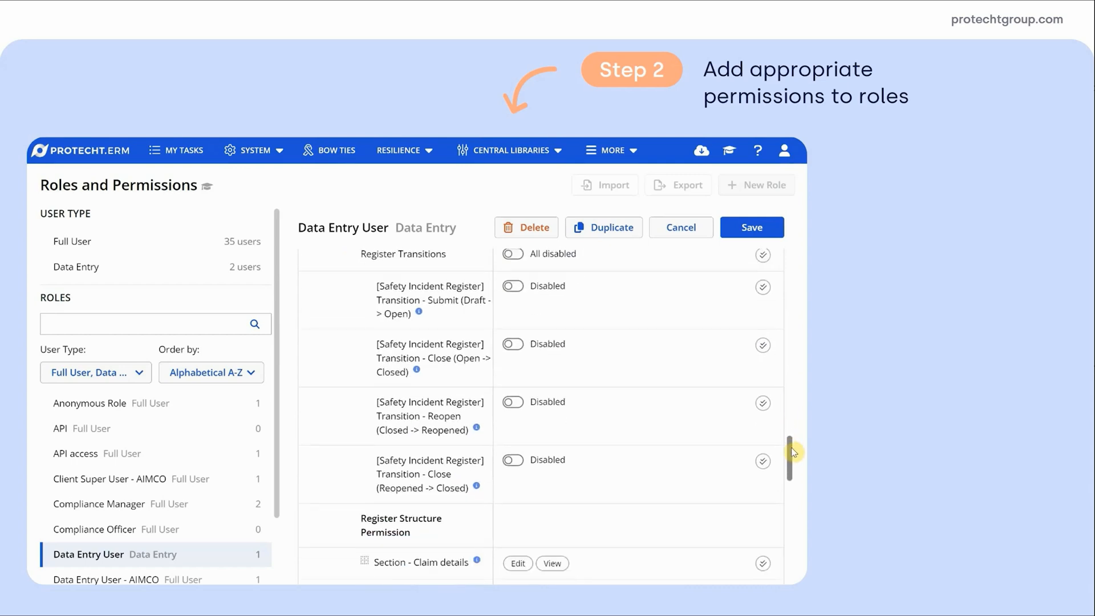
pyautogui.click(515, 287)
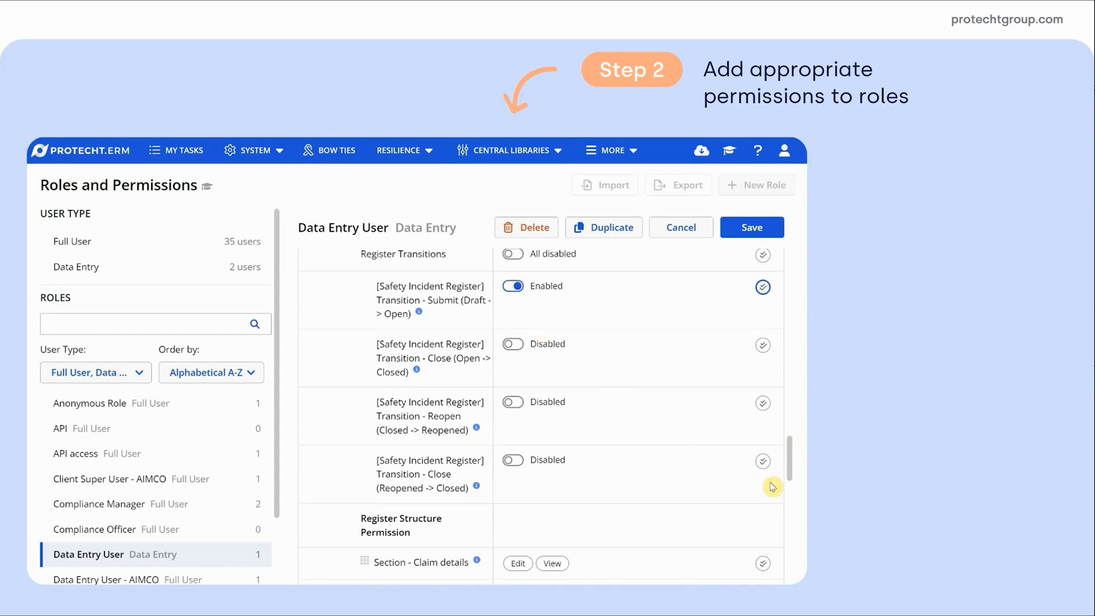
# Grant Edit and View on the Incident details, Incident information, Injury details and Witness details sections, and save the role
pyautogui.moveTo(789, 456); pyautogui.dragTo(804, 516)
pyautogui.click(556, 359)
pyautogui.click(519, 359)
pyautogui.click(542, 393)
pyautogui.click(516, 392)
pyautogui.click(550, 473)
pyautogui.click(517, 468)
pyautogui.click(547, 503)
pyautogui.scroll(1, 520, 504)
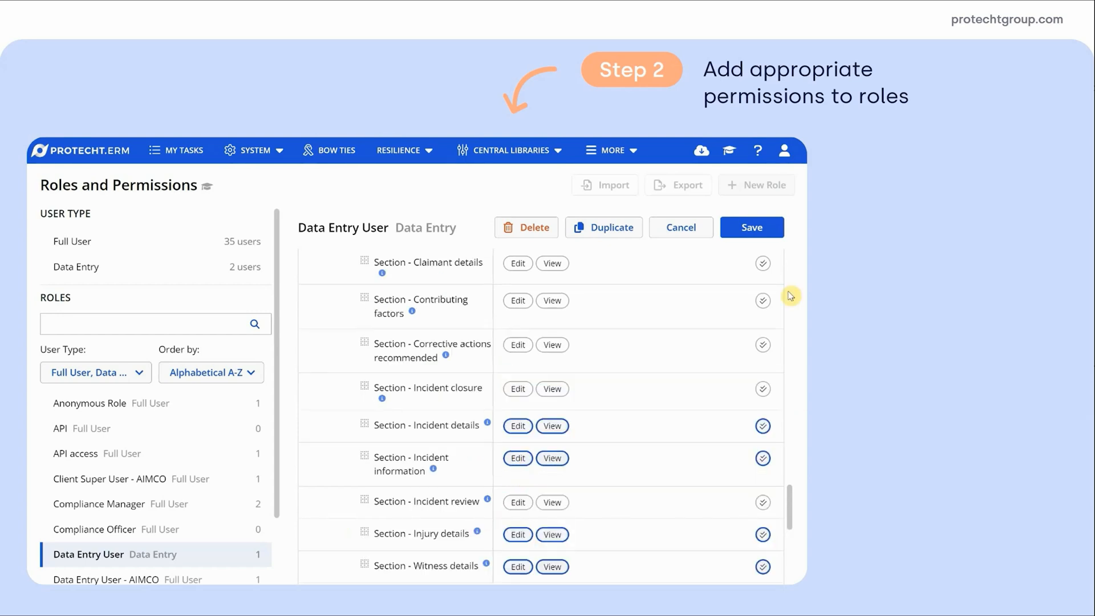
pyautogui.click(764, 231)
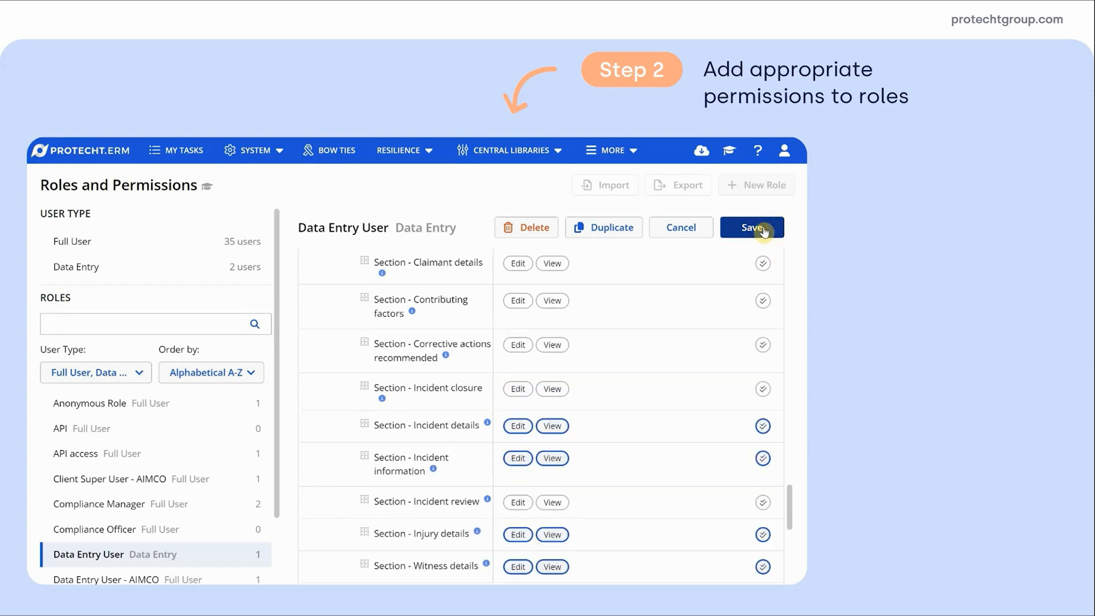